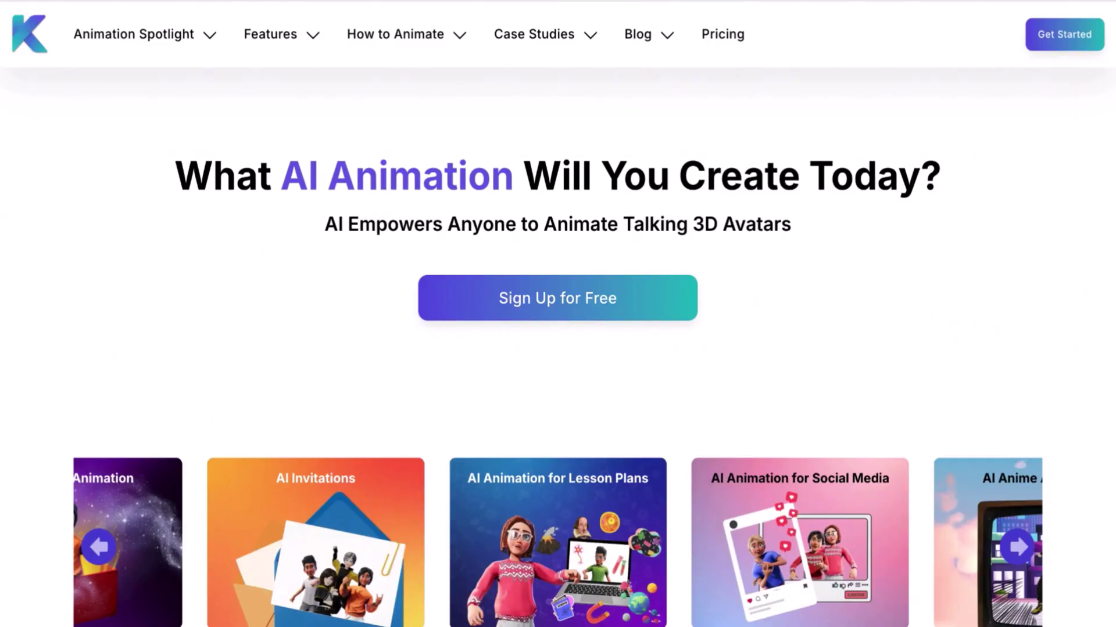
Switch from the Krikey AI homepage to the new ChatGPT chat tab
{"action": "key", "text": "ctrl+Tab"}
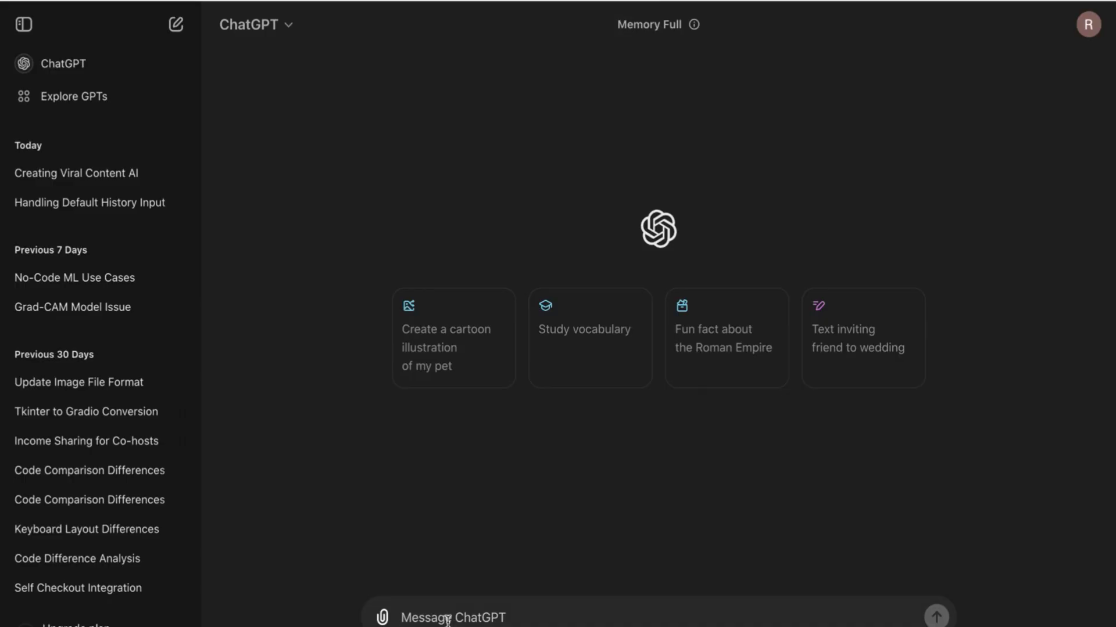
{"action": "type", "text": "write short"}
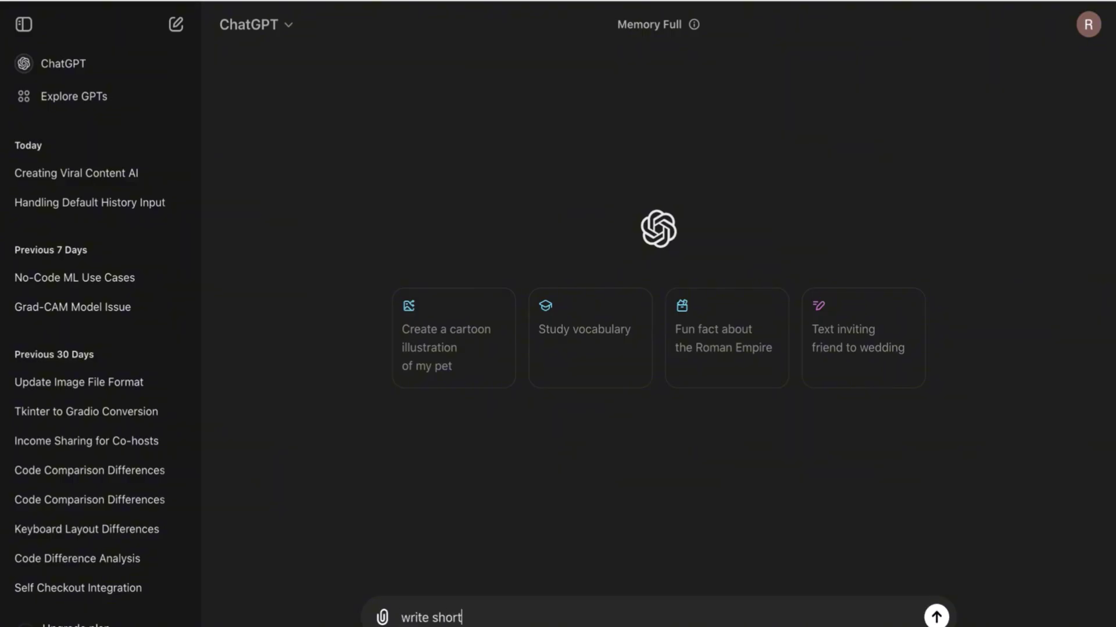
{"action": "type", "text": " content scr"}
{"action": "type", "text": "ipt about t"}
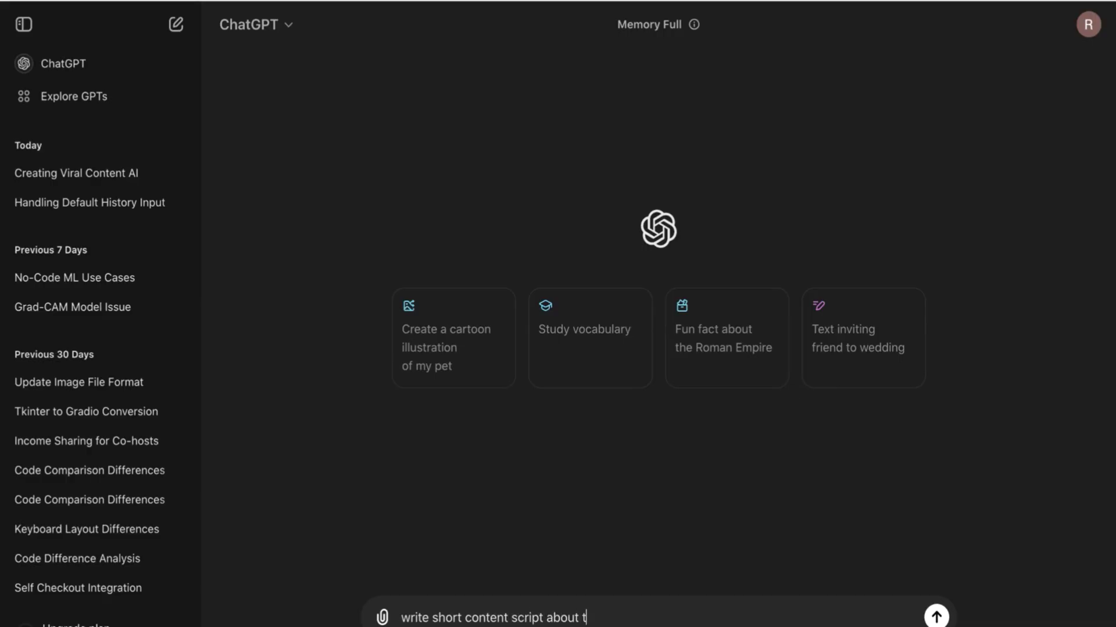
{"action": "type", "text": "he discovery"}
{"action": "type", "text": " of elect"}
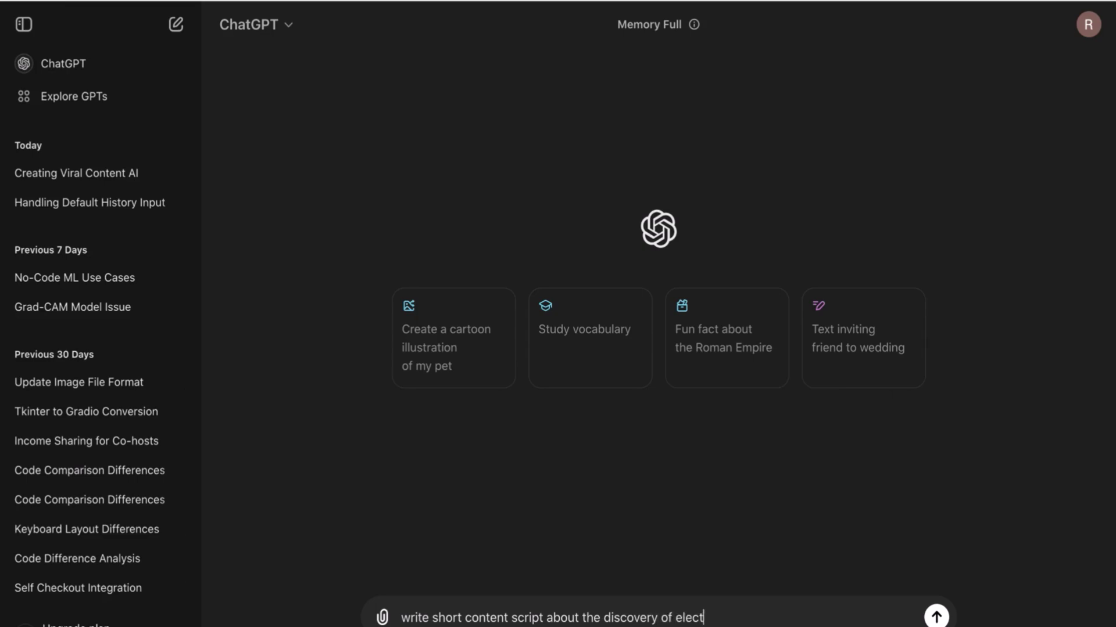
{"action": "type", "text": "y"}
{"action": "type", "text": "ty "}
{"action": "type", "text": "he duration of"}
{"action": "type", "text": "my "}
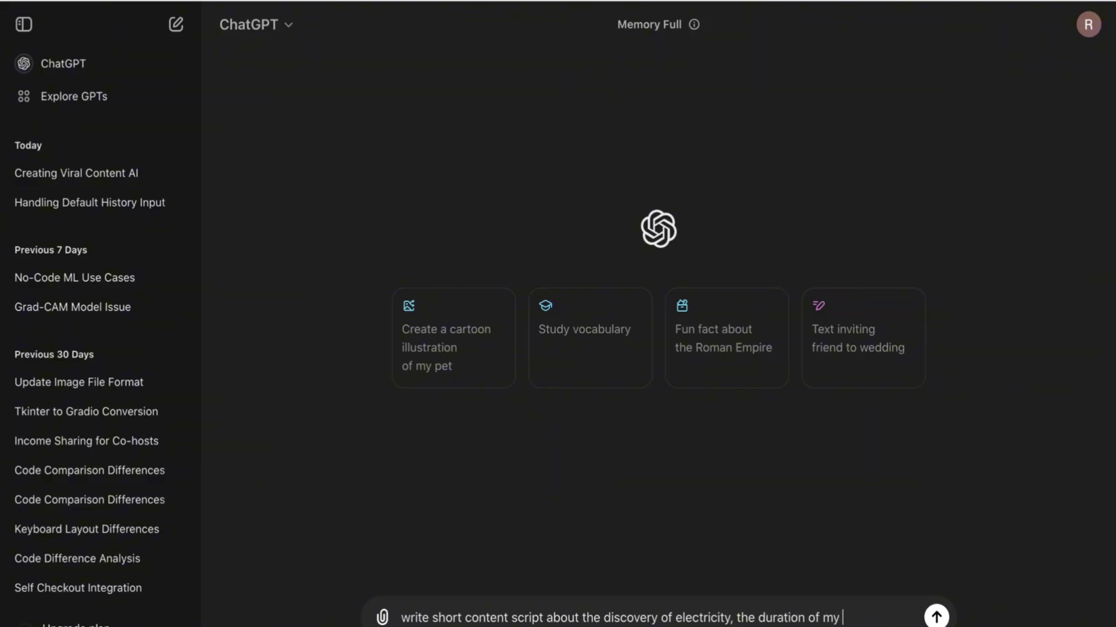
{"action": "type", "text": "deo is less"}
{"action": "type", "text": " than 1 minute"}
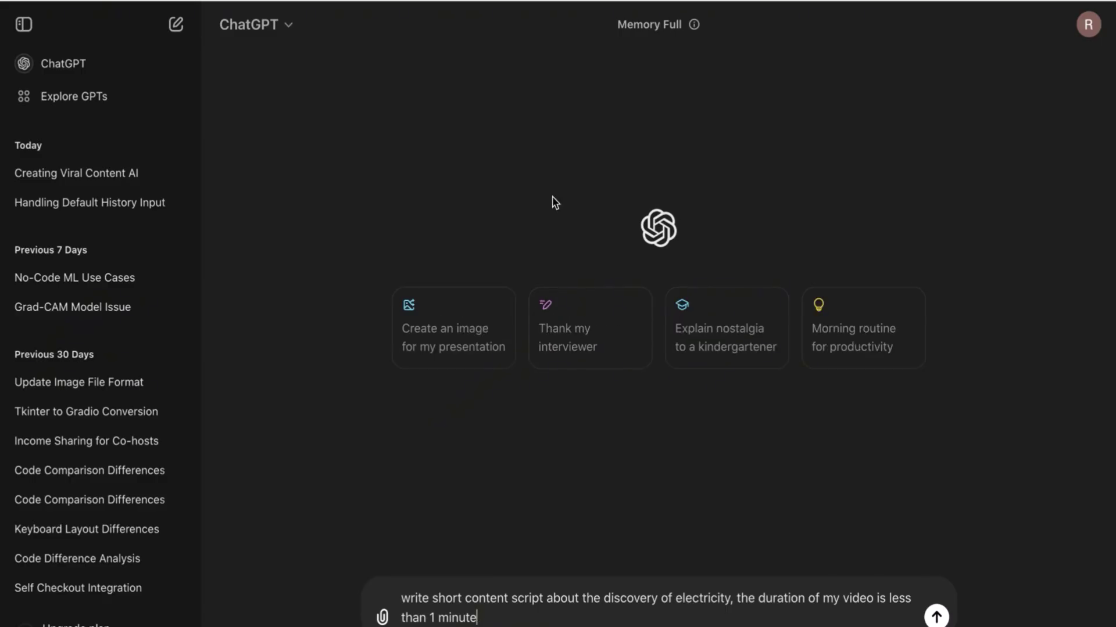
Send the request for a narrated electricity-discovery script and highlight part of the reply
{"action": "key", "text": "Return"}
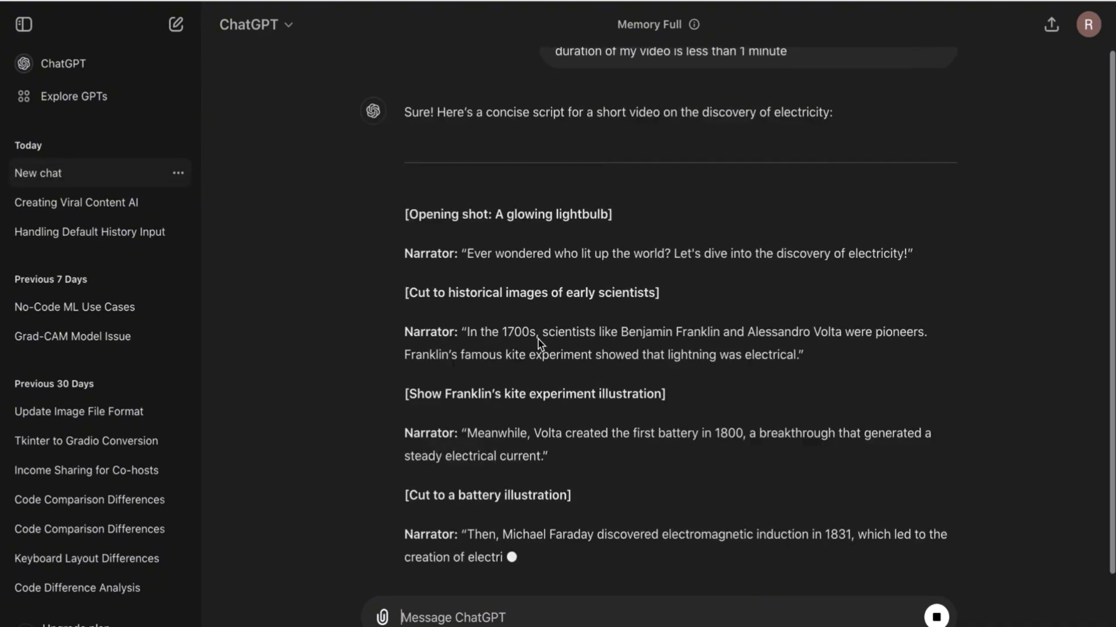
{"action": "left_click_drag", "start_coordinate": [631, 333], "coordinate": [646, 566]}
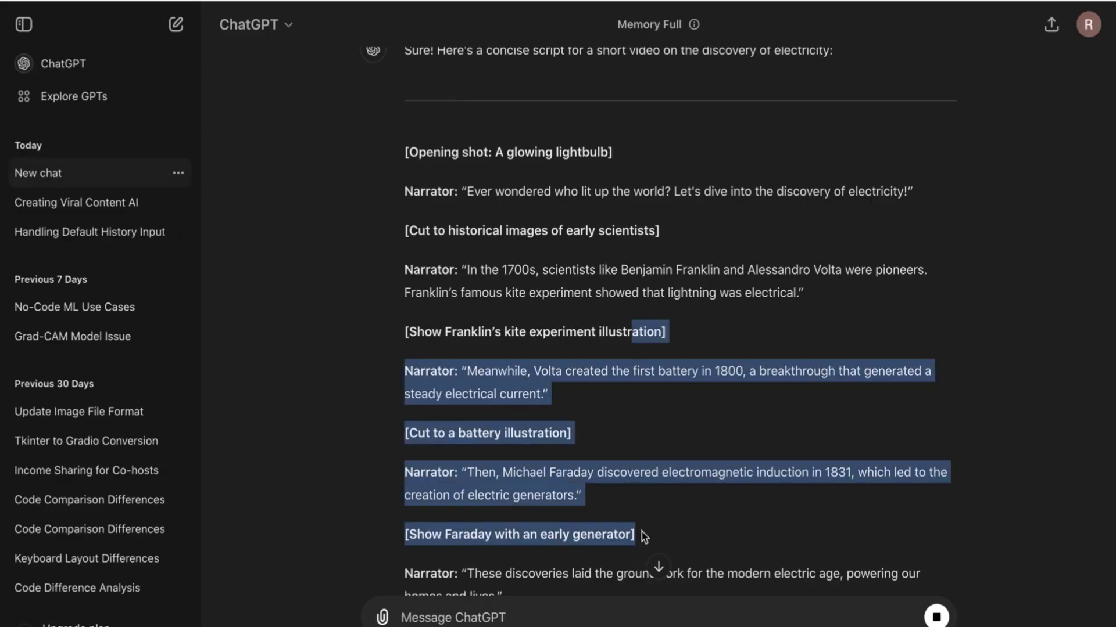
{"action": "left_click", "coordinate": [667, 543]}
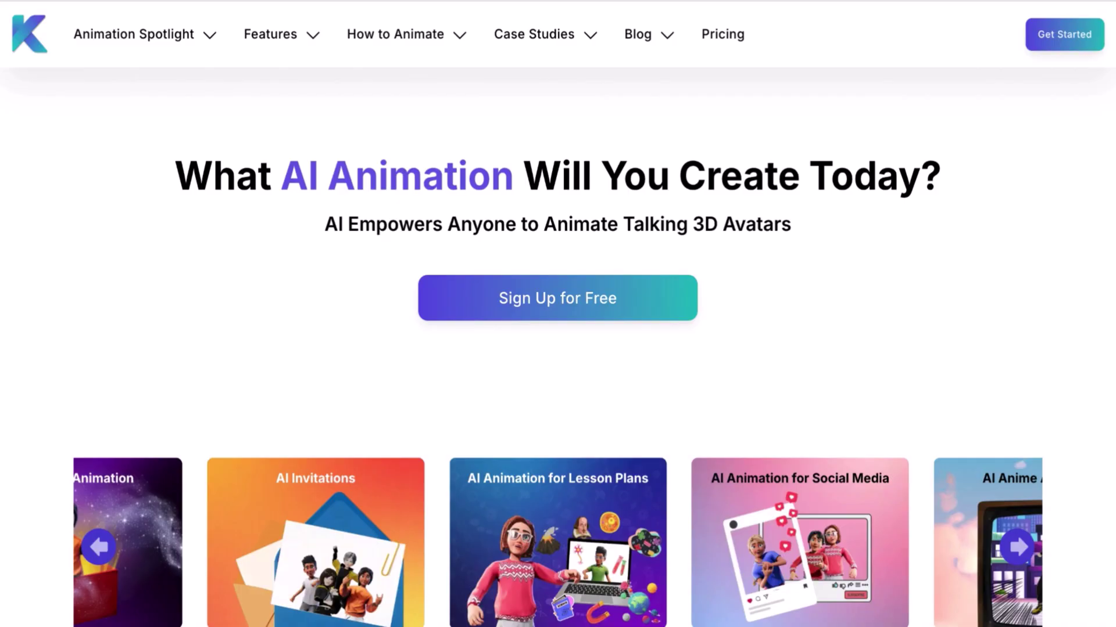
Sign up for Krikey AI through Continue with Google and the chosen Google account
{"action": "left_click", "coordinate": [1068, 34]}
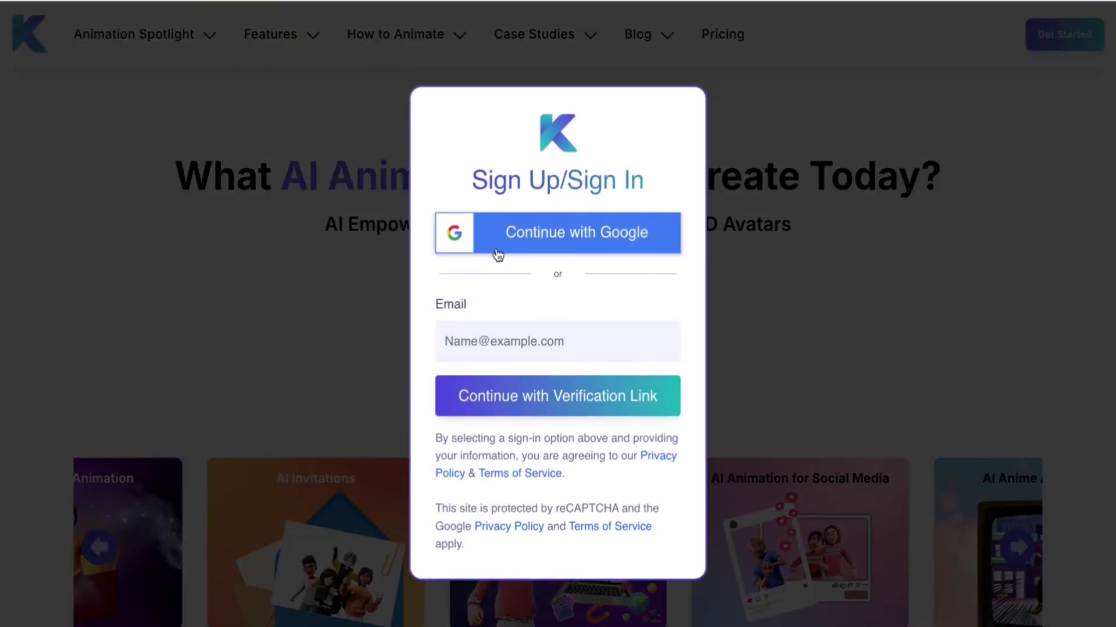
{"action": "left_click", "coordinate": [583, 242]}
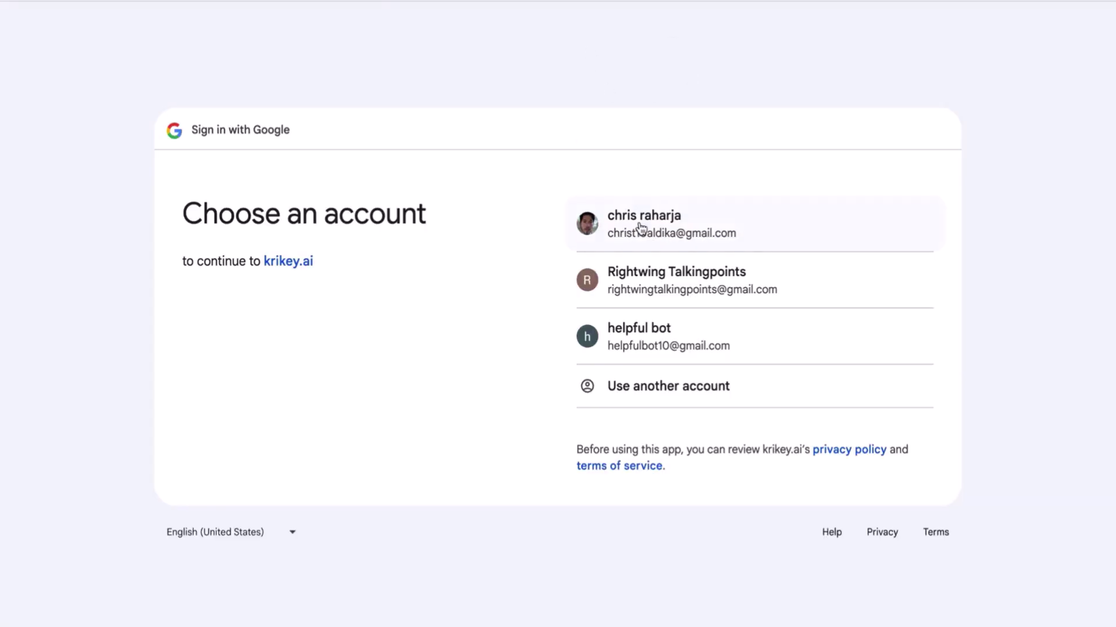
{"action": "left_click", "coordinate": [646, 224]}
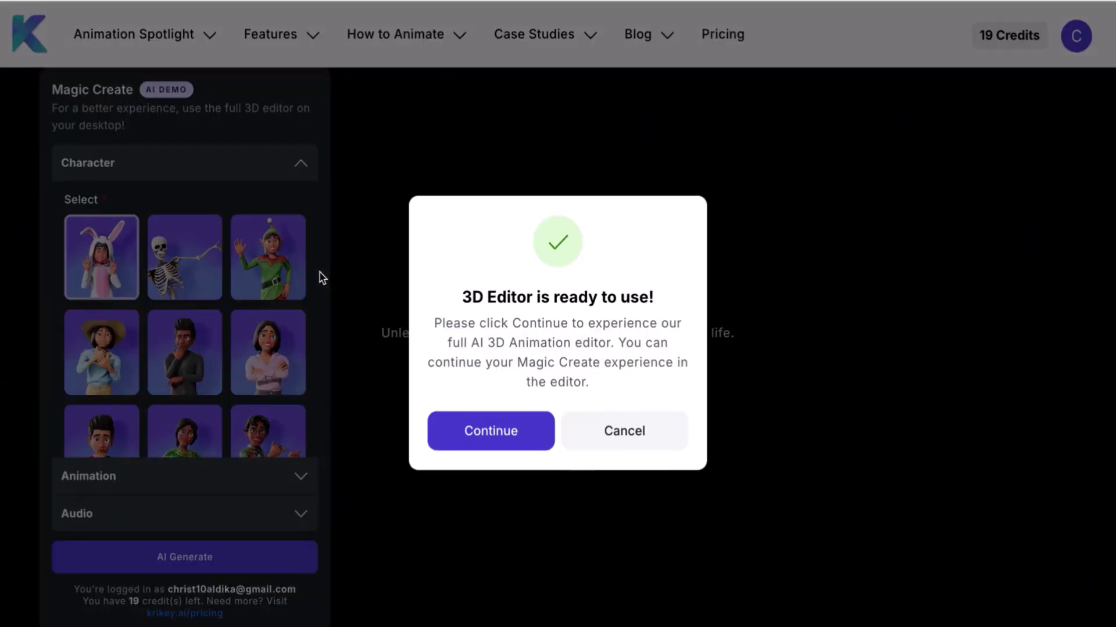
Enter the 3D editor, swap in the dark-jacket boy, and keep the Hello Wave animation
{"action": "left_click", "coordinate": [477, 436]}
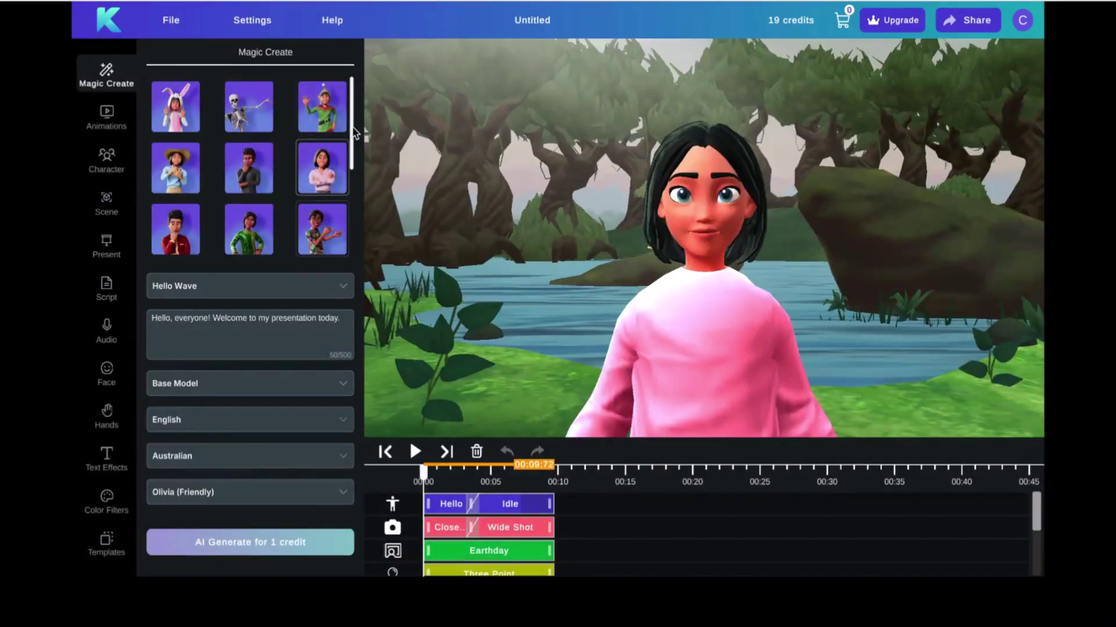
{"action": "left_click_drag", "start_coordinate": [353, 133], "coordinate": [353, 81]}
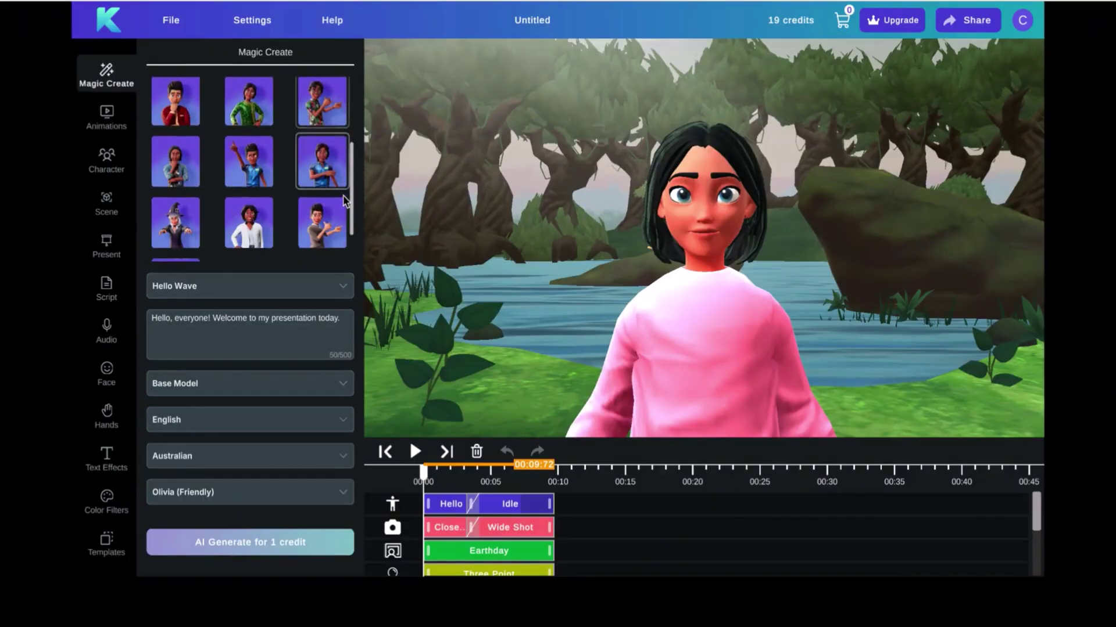
{"action": "left_click_drag", "start_coordinate": [250, 165], "coordinate": [249, 160]}
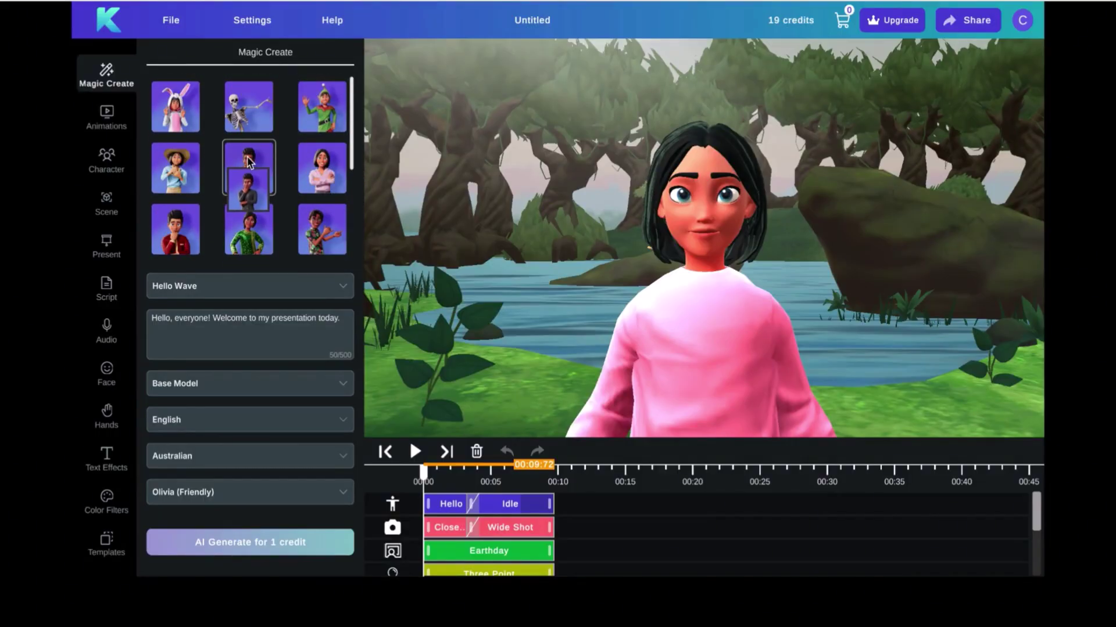
{"action": "left_click", "coordinate": [249, 161]}
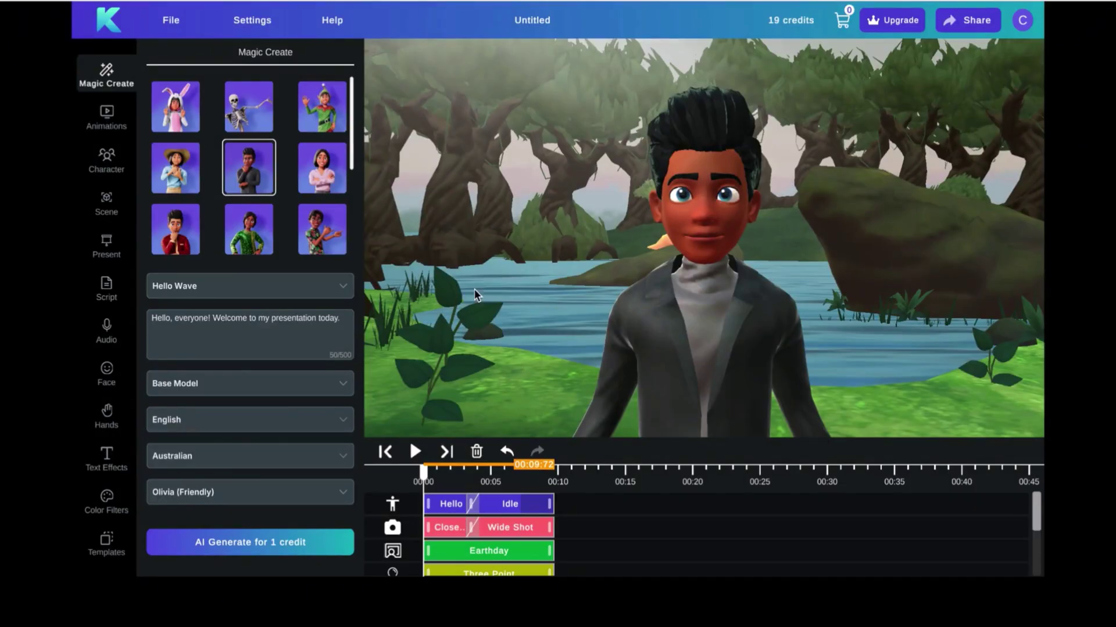
{"action": "left_click", "coordinate": [242, 294]}
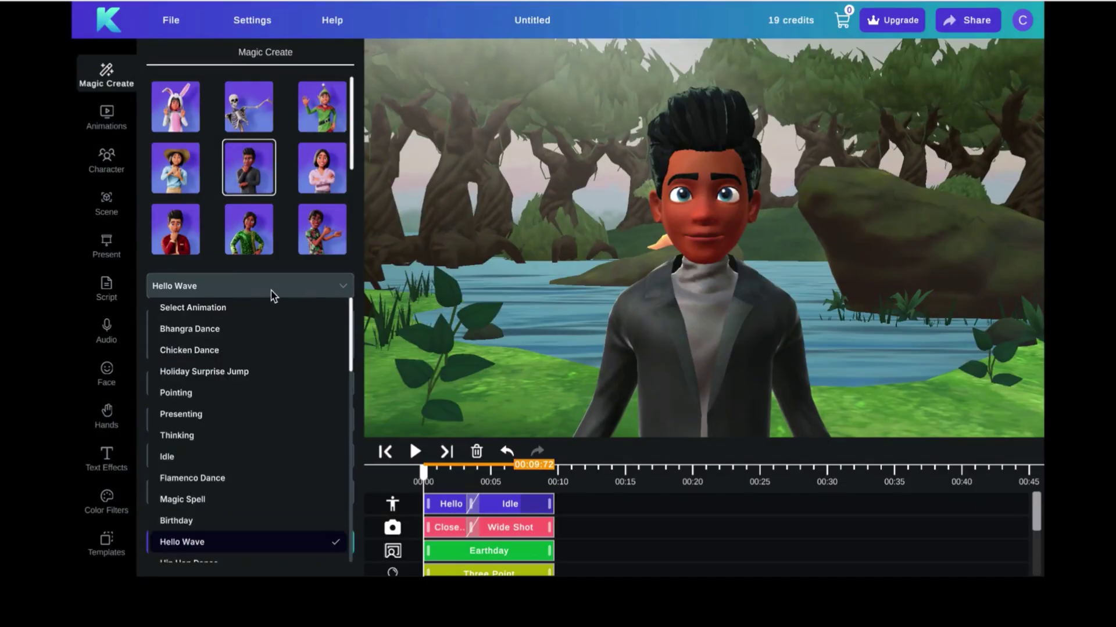
{"action": "left_click", "coordinate": [273, 292]}
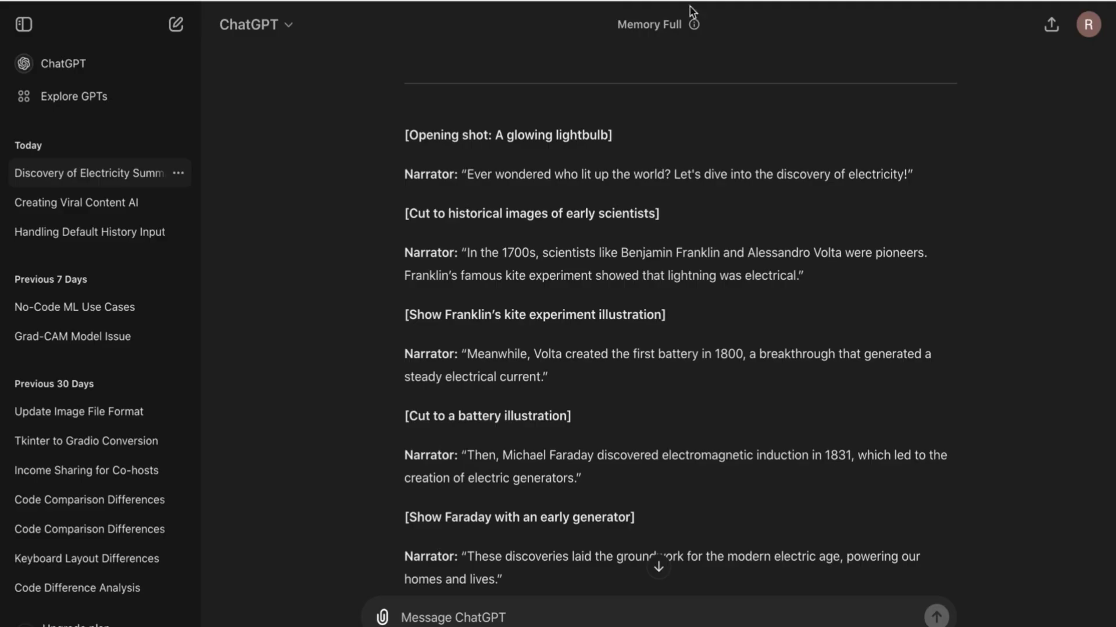
Replace the old greeting script with the opening electricity narration line
{"action": "mouse_move", "coordinate": [467, 174]}
{"action": "left_mouse_down"}
{"action": "mouse_move", "coordinate": [858, 175]}
{"action": "mouse_move", "coordinate": [466, 174]}
{"action": "left_mouse_up"}
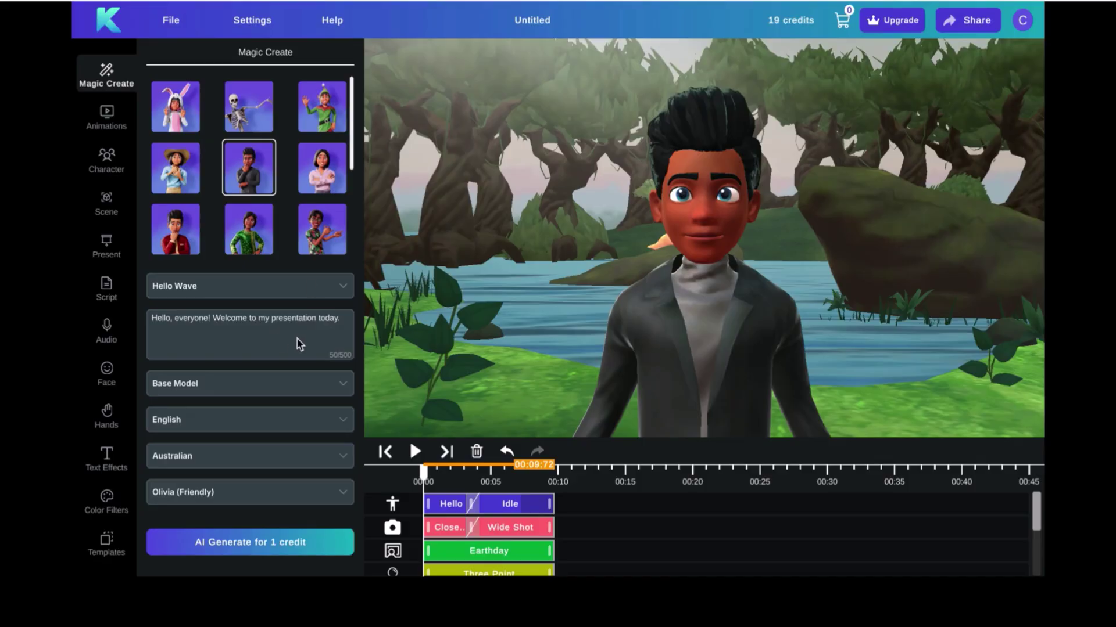
{"action": "left_click", "coordinate": [347, 324]}
{"action": "key", "text": "ctrl+a"}
{"action": "key", "text": "BackSpace"}
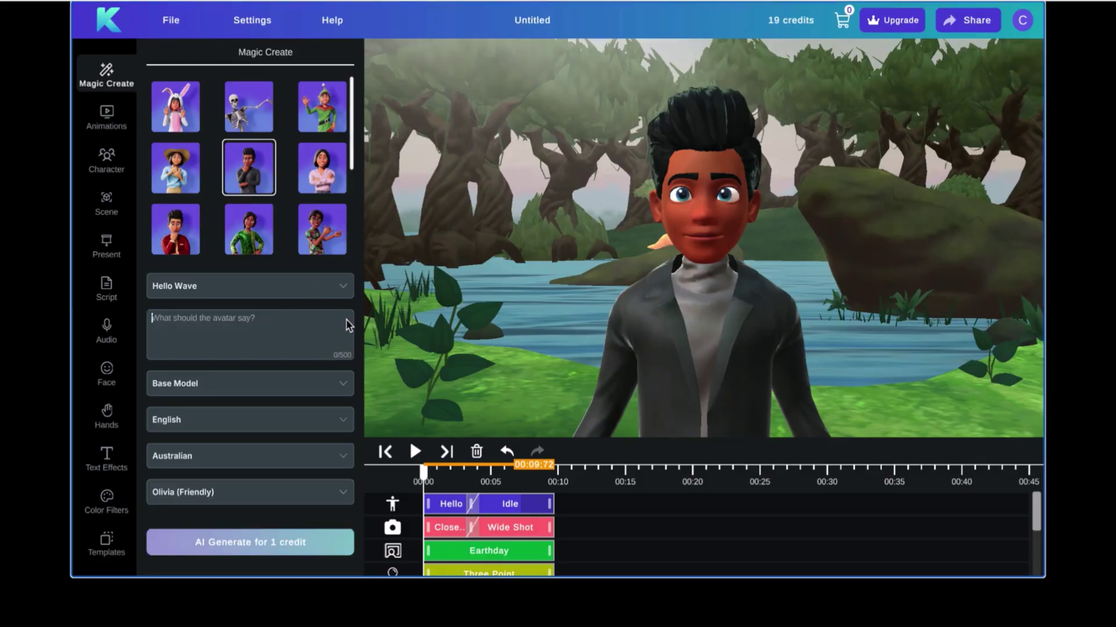
{"action": "type", "text": "Ever wondered who lit up the world? Let's dive into the discovery of electricity!"}
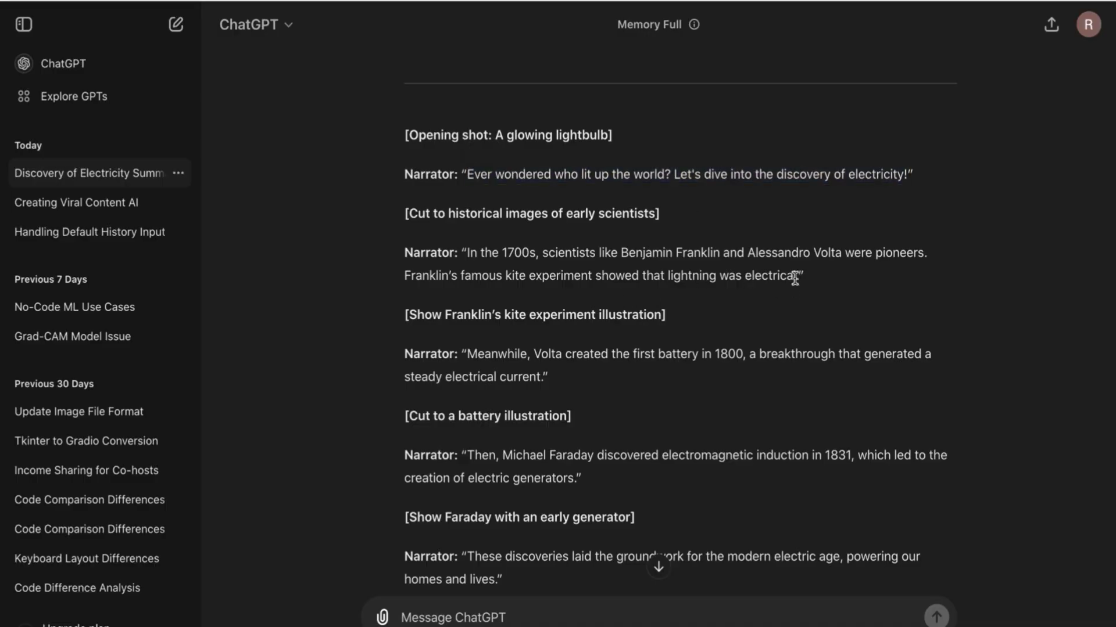
Paste the 1700s Franklin pioneers paragraph and the Volta battery paragraph into the script
{"action": "left_click_drag", "start_coordinate": [800, 275], "coordinate": [467, 252]}
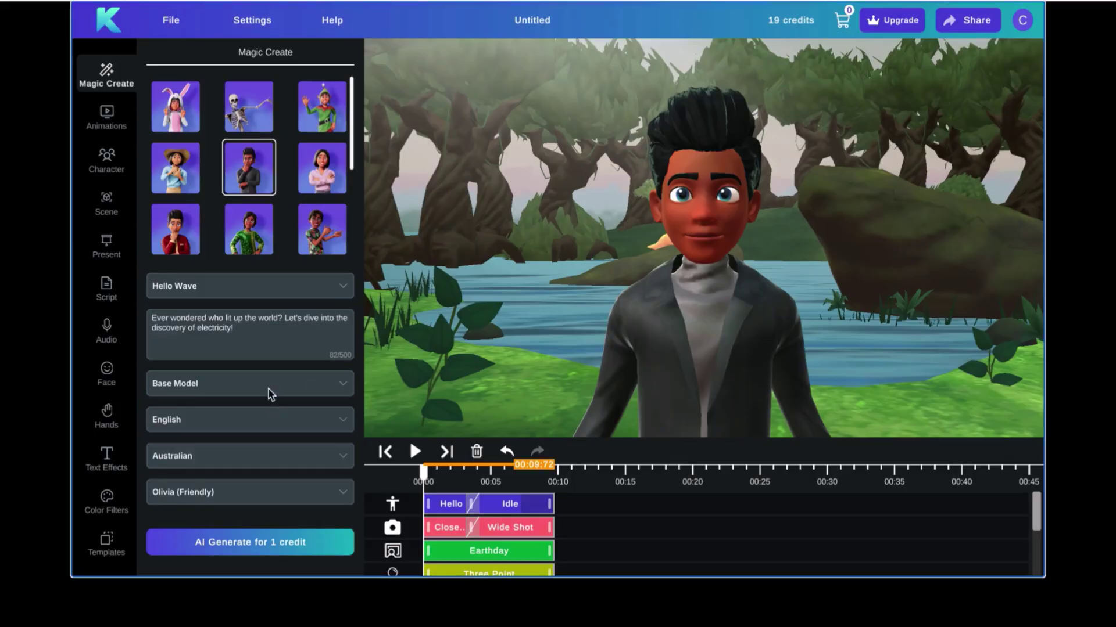
{"action": "left_click", "coordinate": [264, 337]}
{"action": "type", "text": "In the 1700s, scientists like Benjamin Franklin and Alessandro Volta were pioneers. Franklin’s famous kite experiment showed that lightning was electrical.\""}
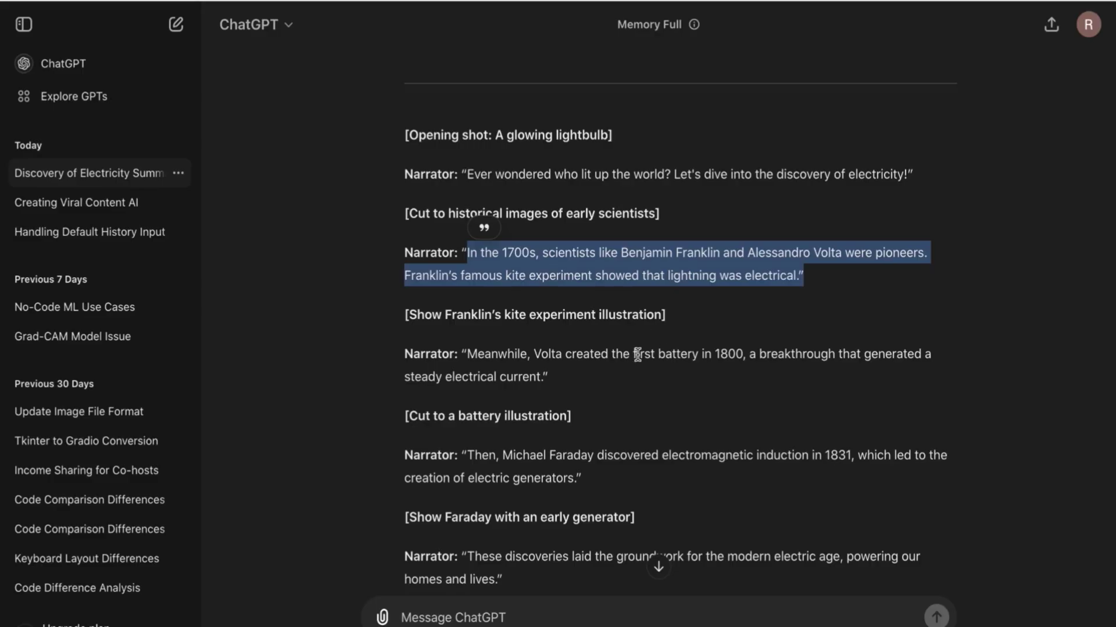
{"action": "left_click", "coordinate": [638, 354]}
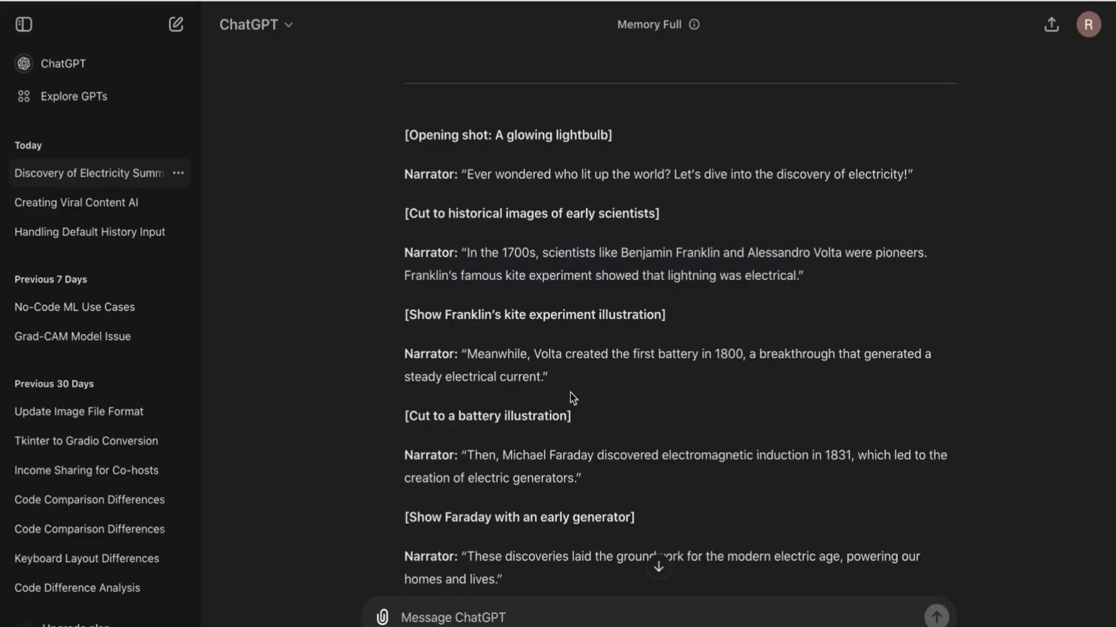
{"action": "left_click_drag", "start_coordinate": [544, 377], "coordinate": [465, 352]}
{"action": "key", "text": "ctrl+c"}
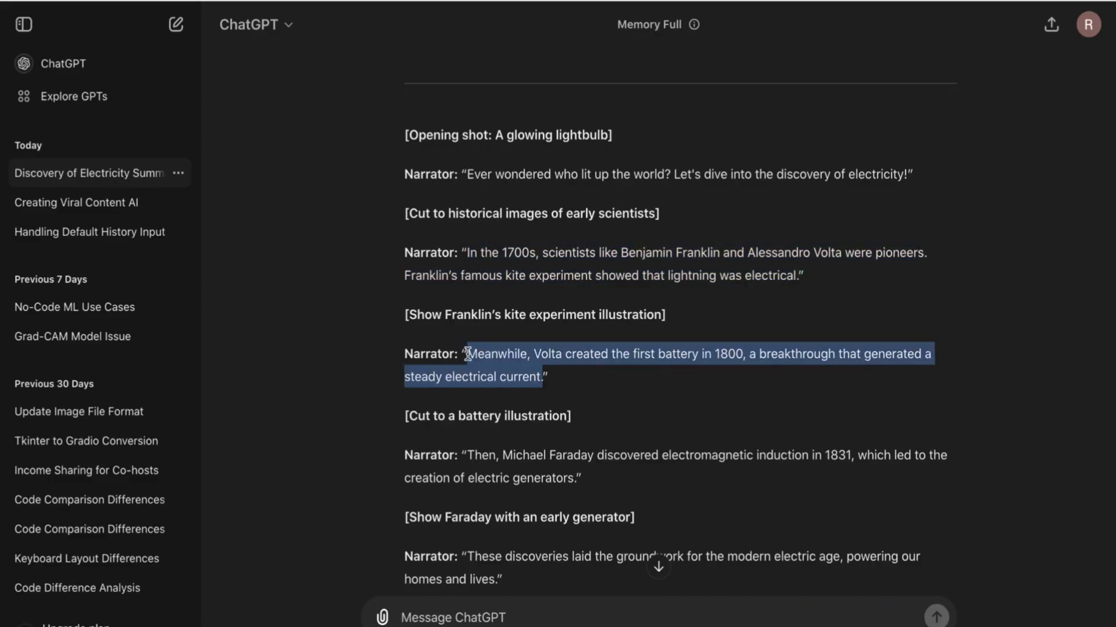
{"action": "key", "text": "alt+Tab"}
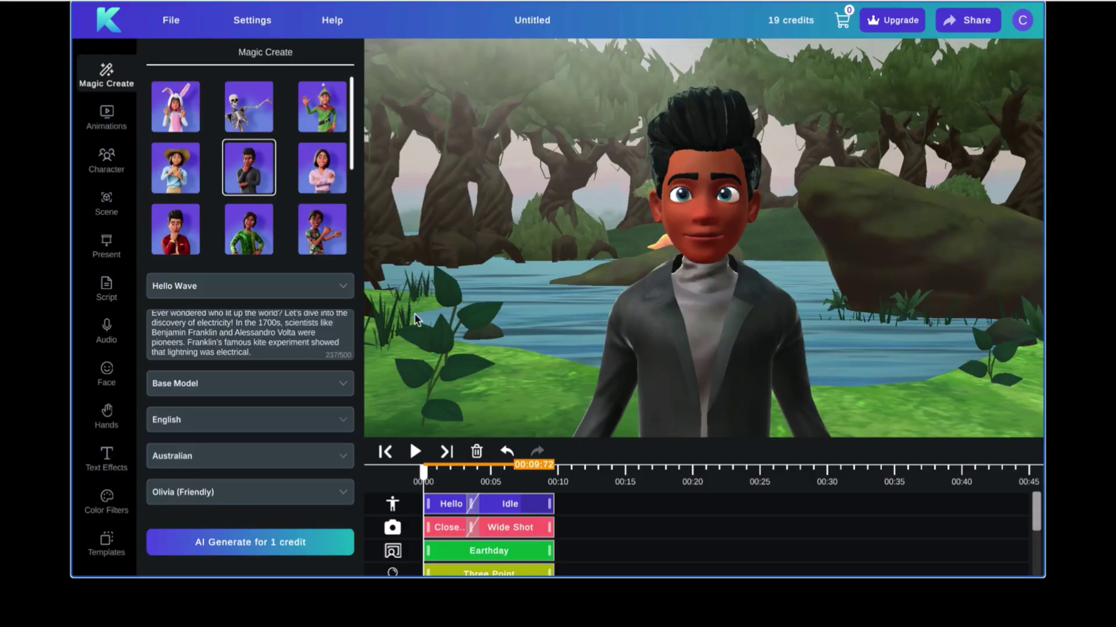
{"action": "key", "text": "ctrl+v"}
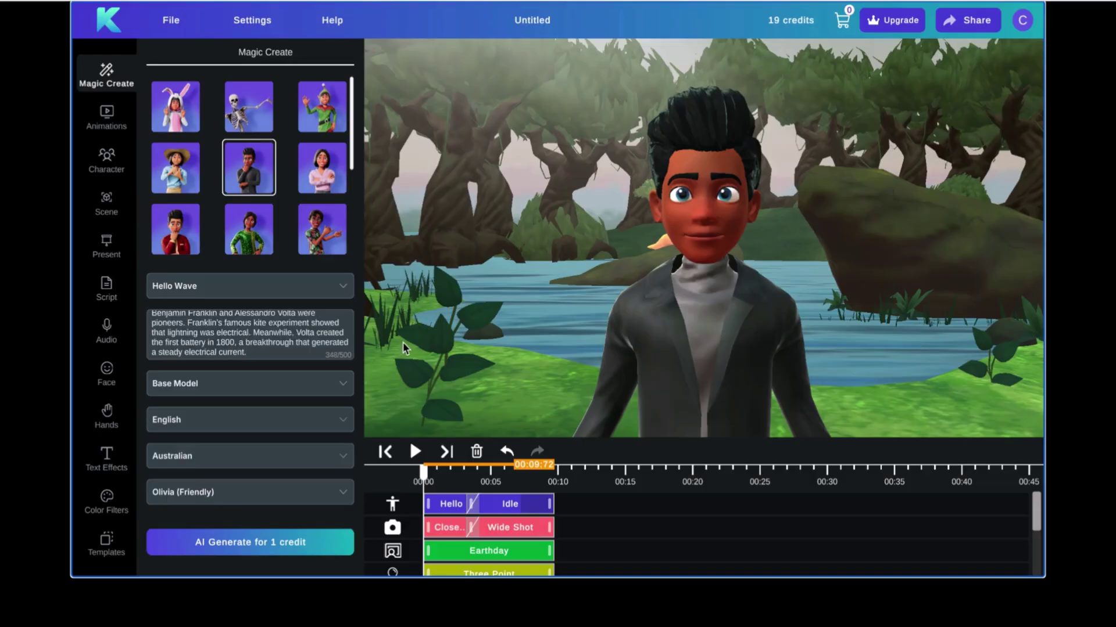
{"action": "key", "text": "alt+Tab"}
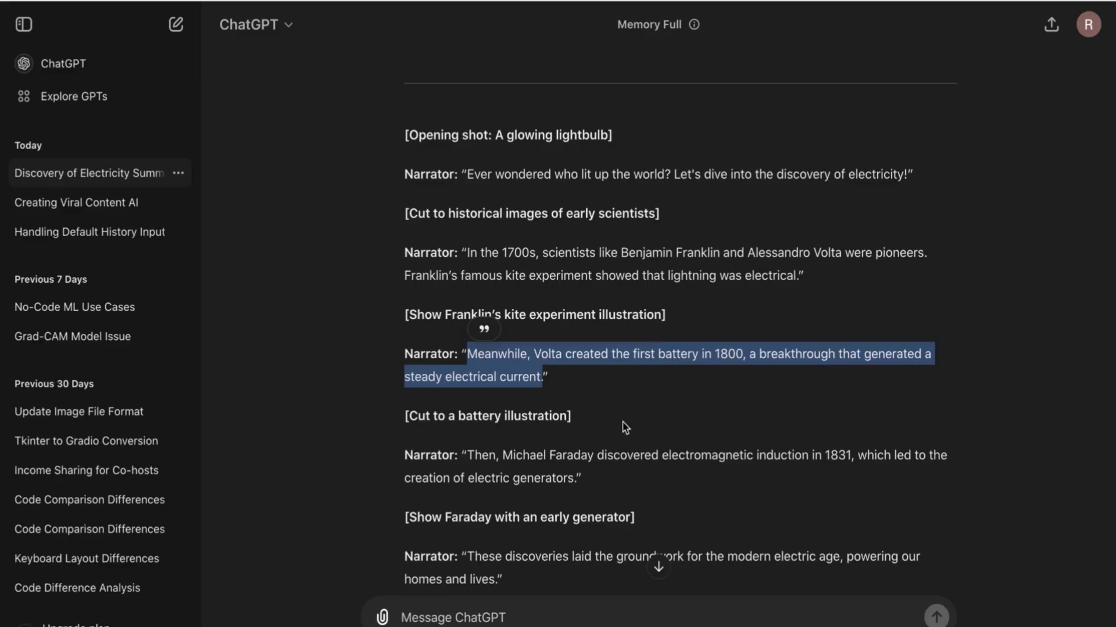
Copy the Faraday induction sentence from ChatGPT into the avatar script
{"action": "left_click", "coordinate": [625, 427]}
{"action": "scroll", "coordinate": [624, 427], "scroll_direction": "down", "scroll_amount": 1}
{"action": "left_click_drag", "start_coordinate": [574, 384], "coordinate": [500, 359]}
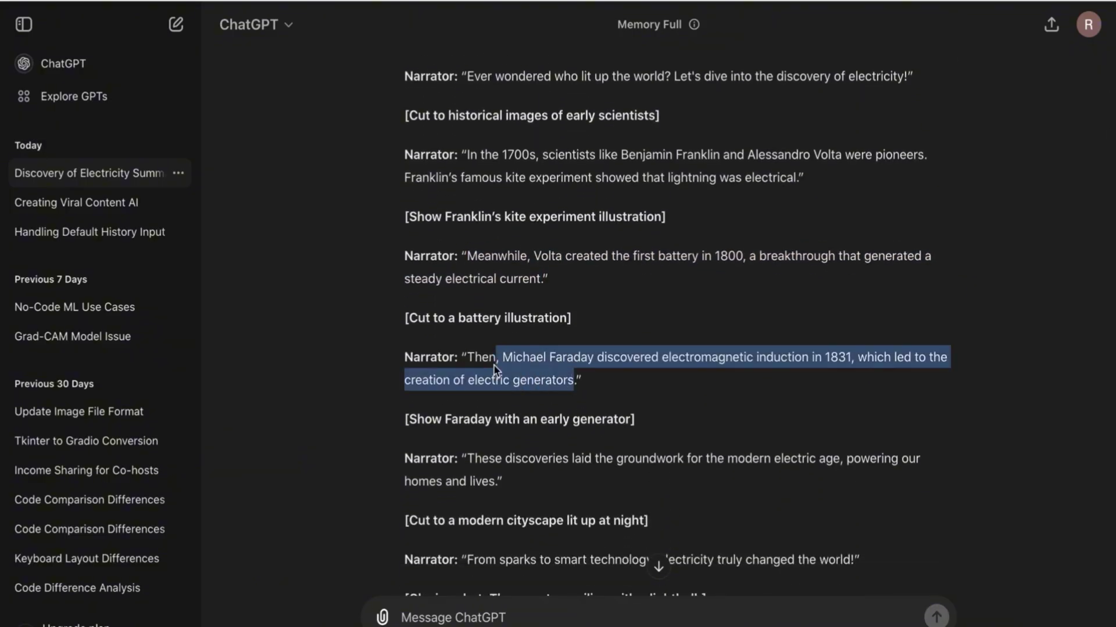
{"action": "key", "text": "ctrl+c"}
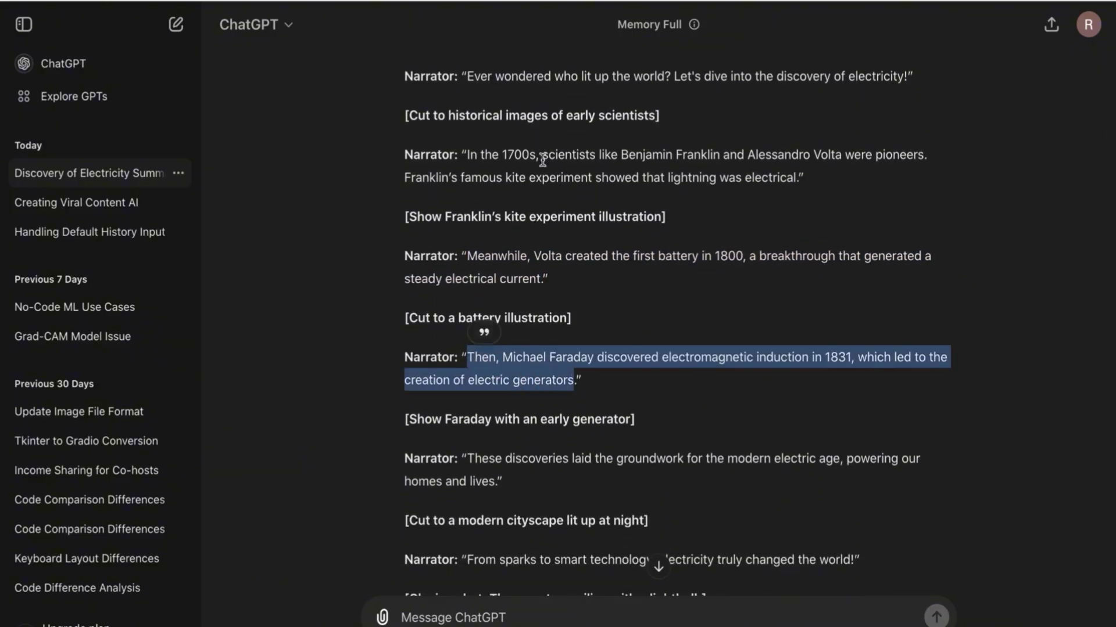
{"action": "key", "text": "alt+Tab"}
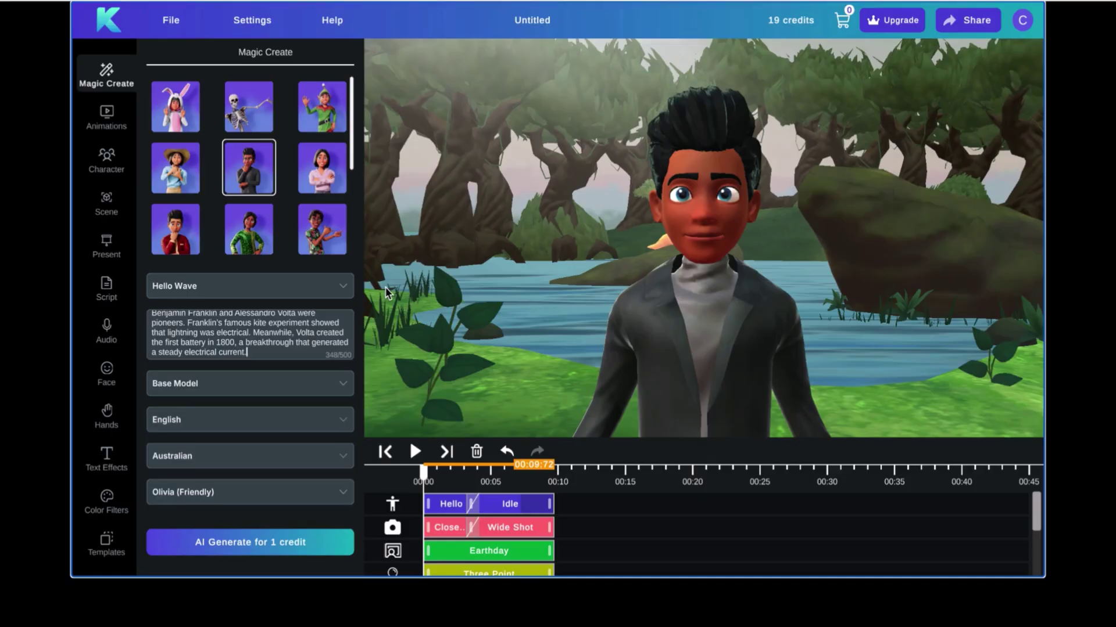
{"action": "key", "text": "ctrl+v"}
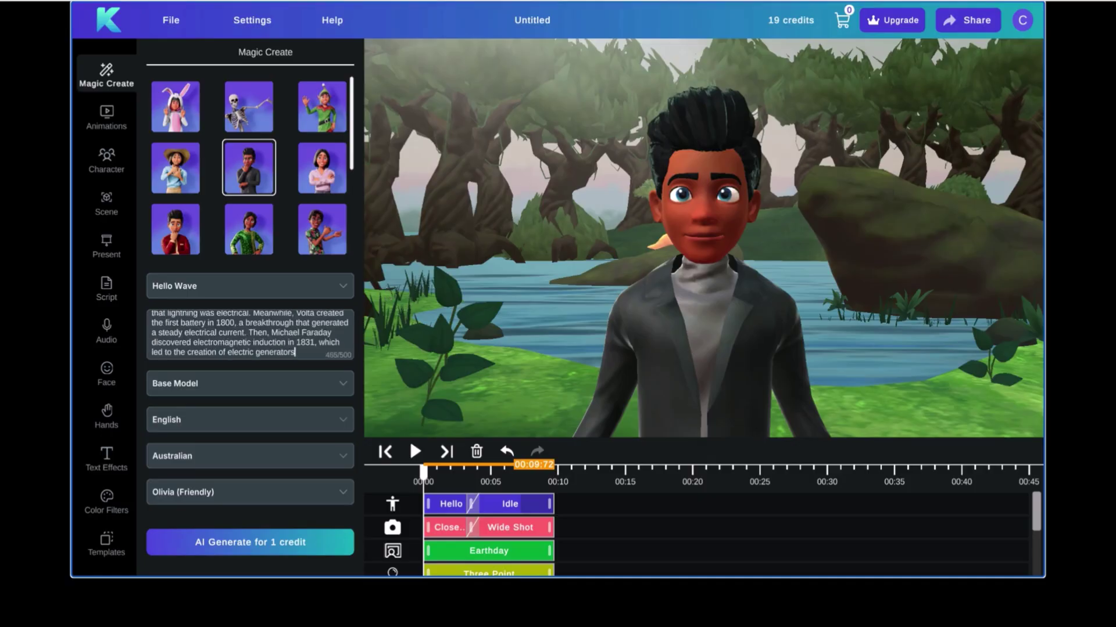
{"action": "key", "text": "alt+Tab"}
{"action": "left_click", "coordinate": [650, 432]}
{"action": "scroll", "coordinate": [649, 432], "scroll_direction": "down", "scroll_amount": 3}
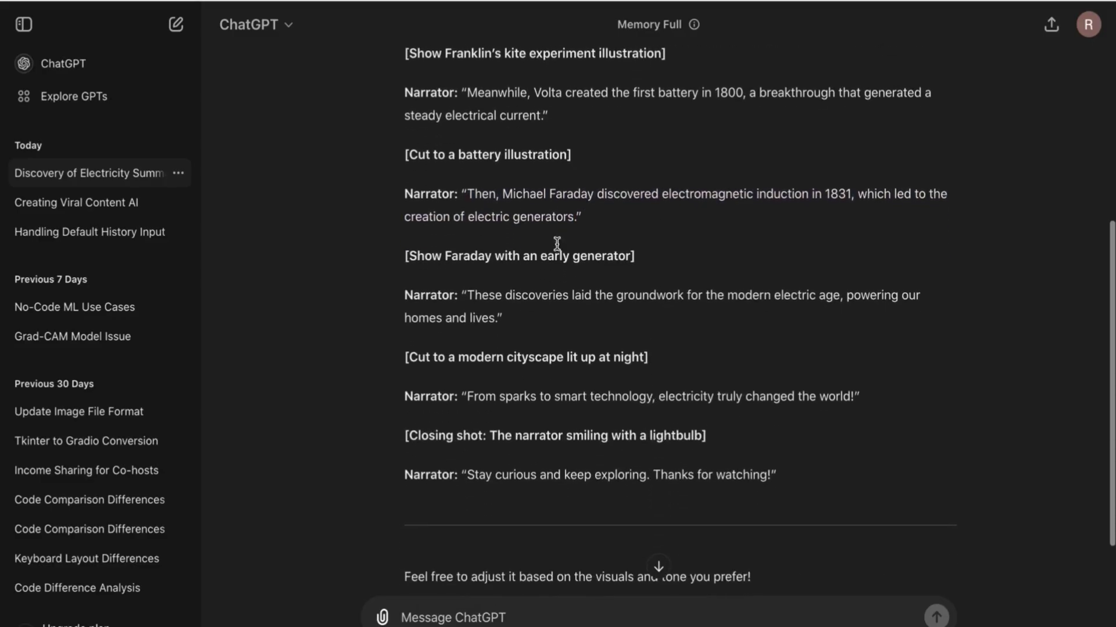
{"action": "key", "text": "alt+Tab"}
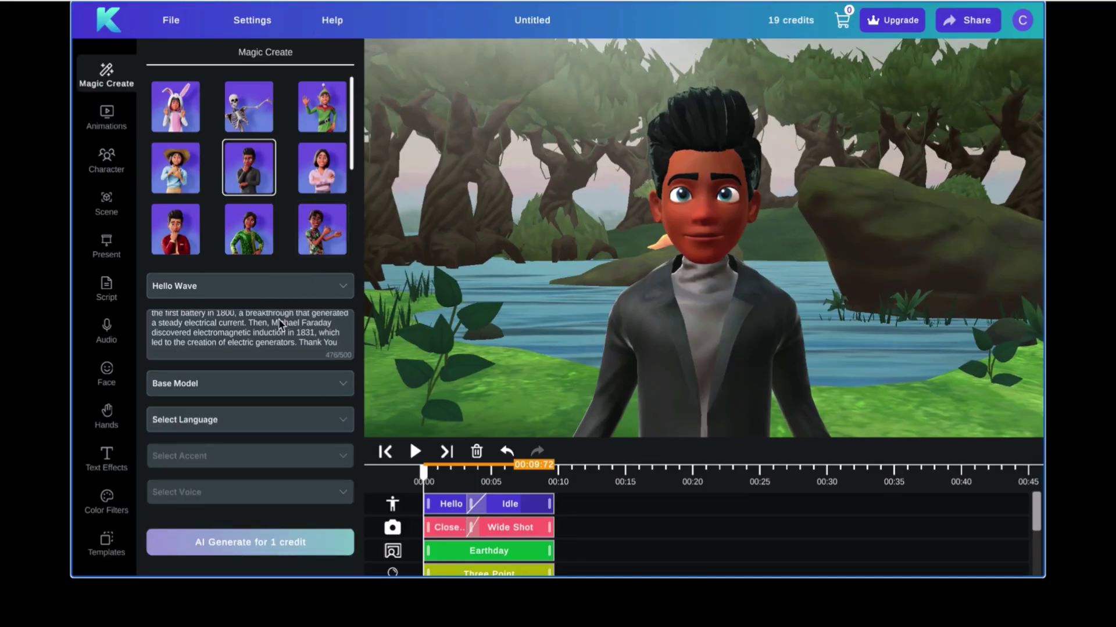
Set the avatar animation to Presenting and keep the Base Model AI voice model
{"action": "left_click", "coordinate": [316, 292]}
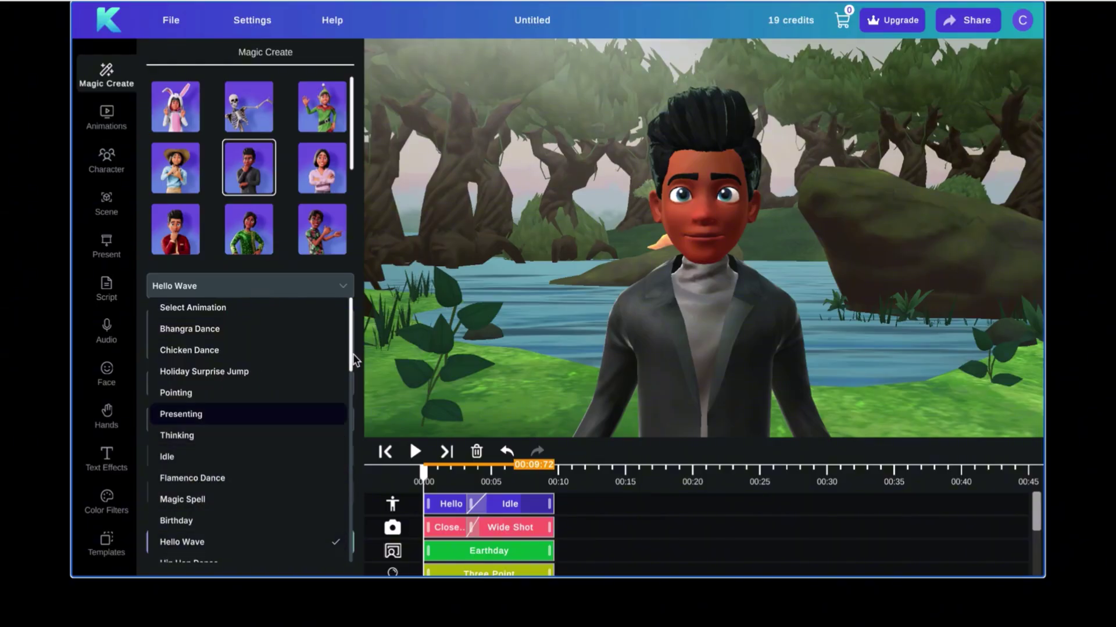
{"action": "mouse_move", "coordinate": [353, 357]}
{"action": "left_mouse_down"}
{"action": "mouse_move", "coordinate": [346, 470]}
{"action": "mouse_move", "coordinate": [346, 316]}
{"action": "left_mouse_up"}
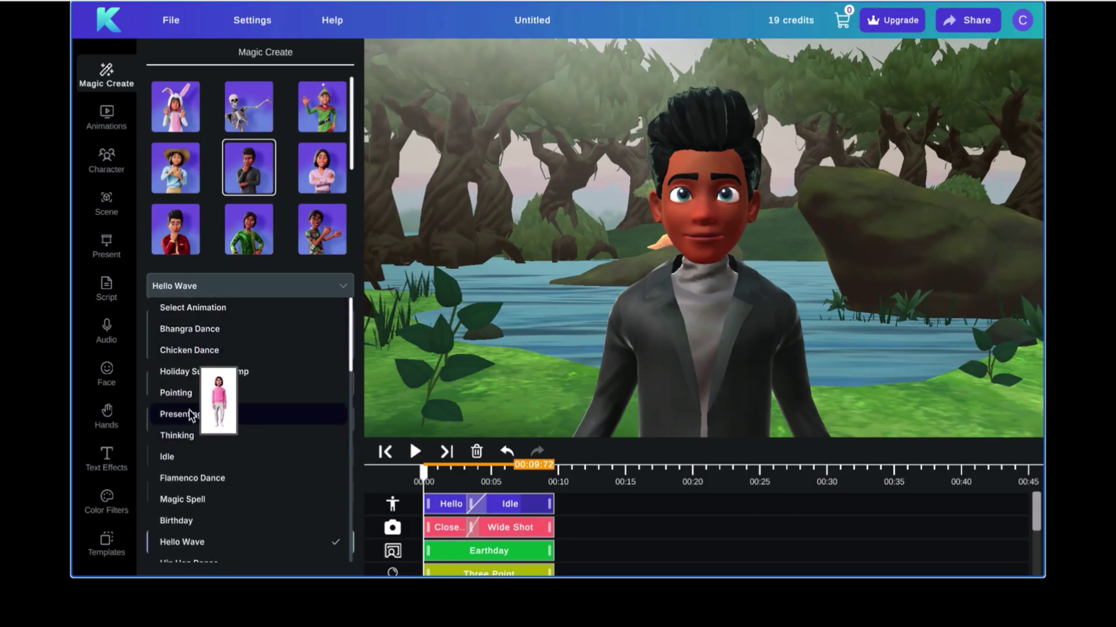
{"action": "left_click", "coordinate": [190, 415]}
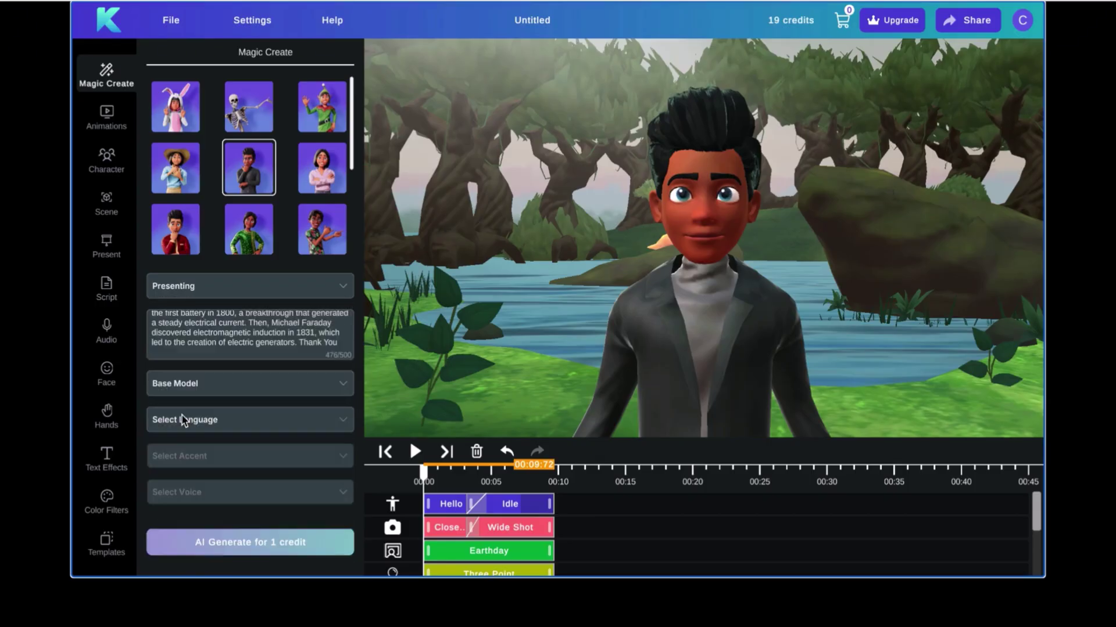
{"action": "left_click", "coordinate": [320, 388]}
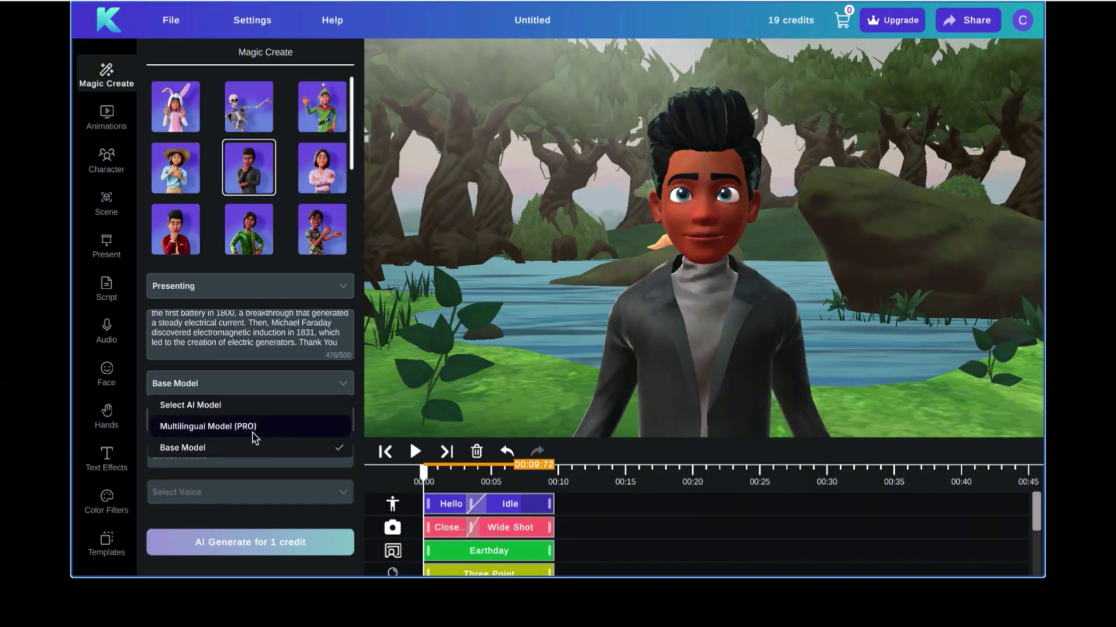
{"action": "left_click", "coordinate": [360, 403]}
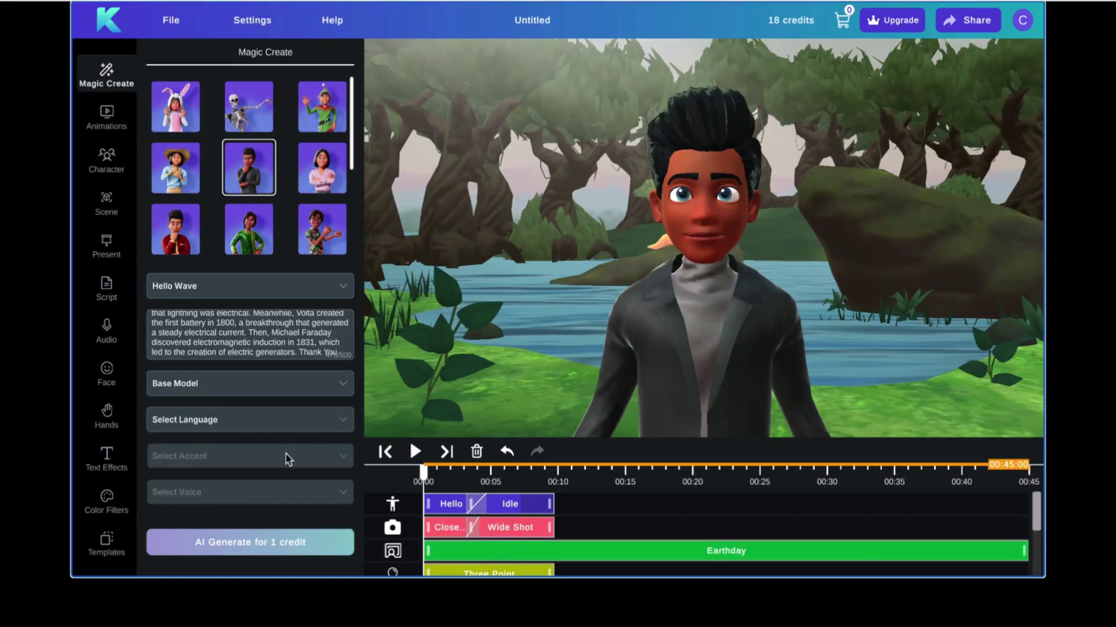
Set the narration to English with an American accent and the Joey (Serious) voice
{"action": "left_click", "coordinate": [214, 427]}
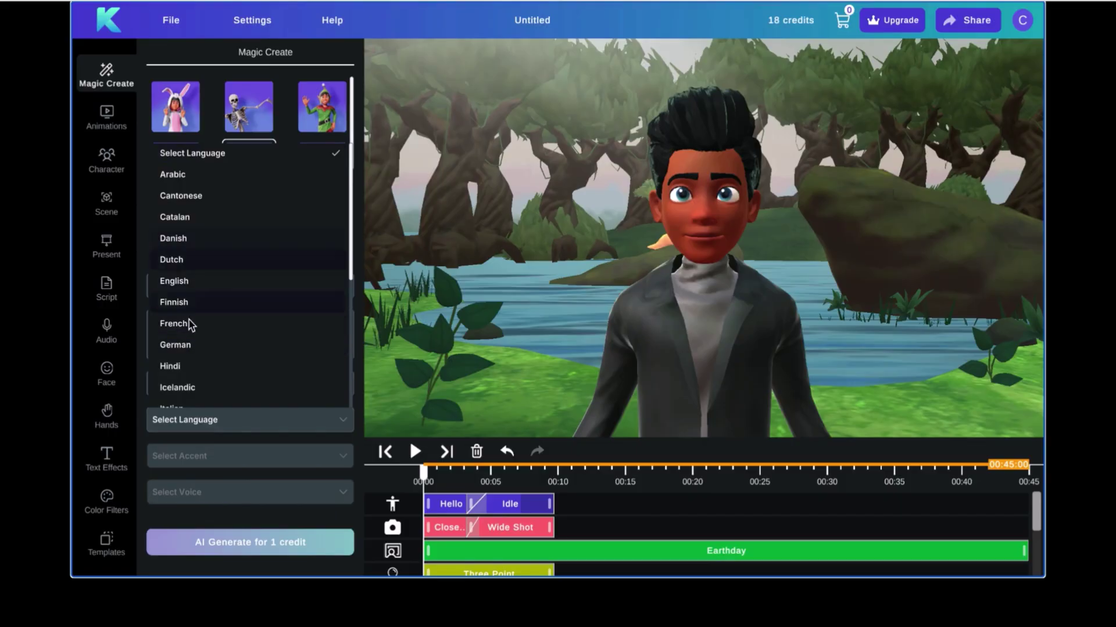
{"action": "left_click", "coordinate": [197, 280]}
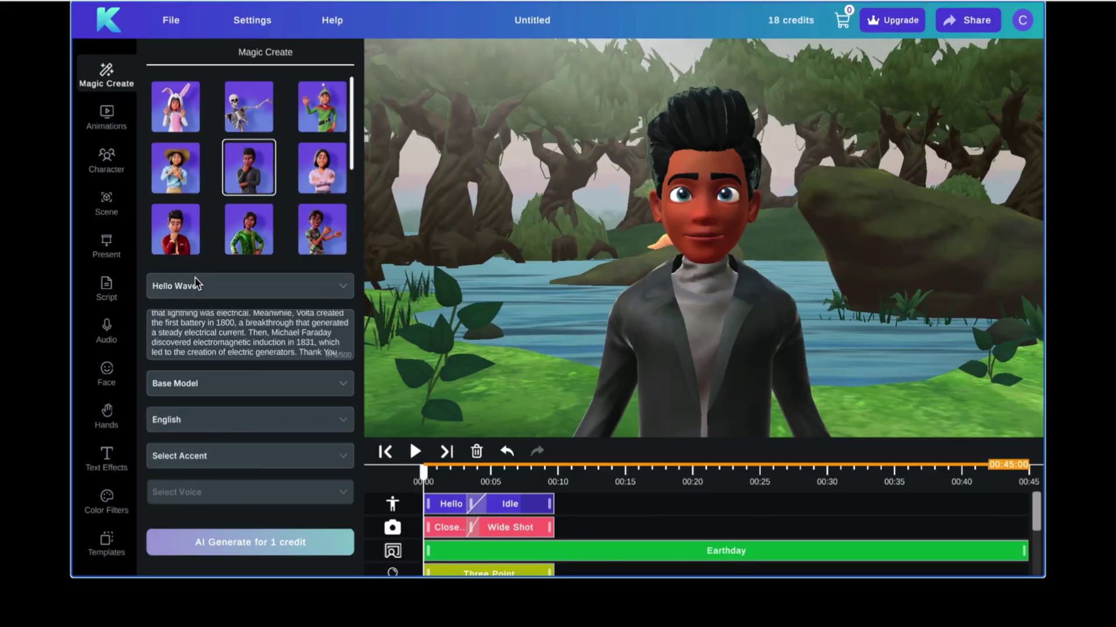
{"action": "left_click", "coordinate": [214, 456]}
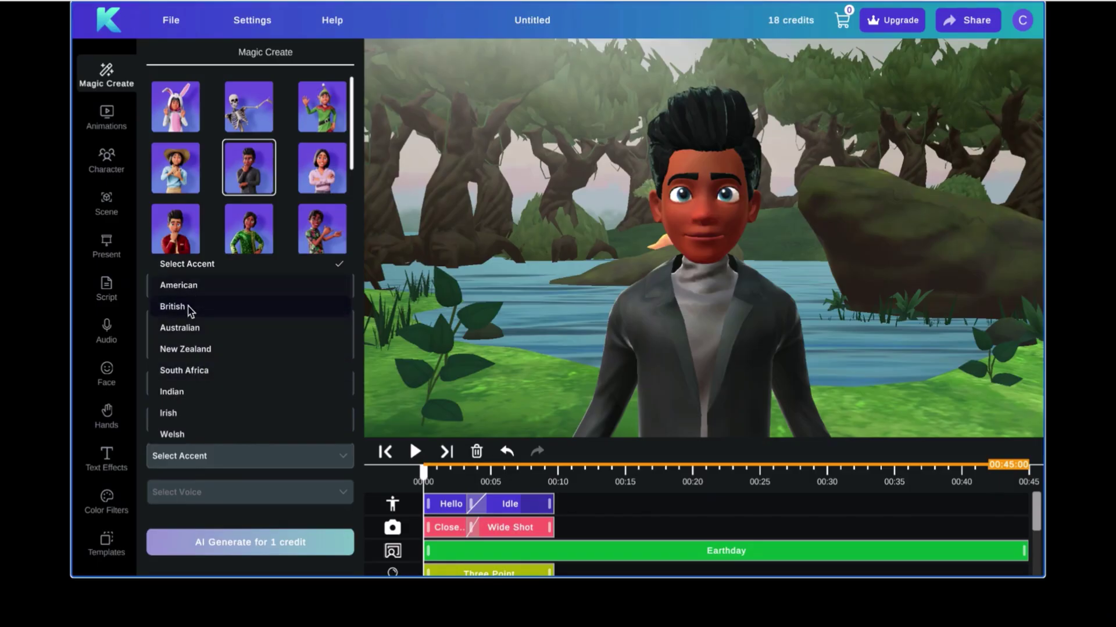
{"action": "left_click", "coordinate": [194, 289]}
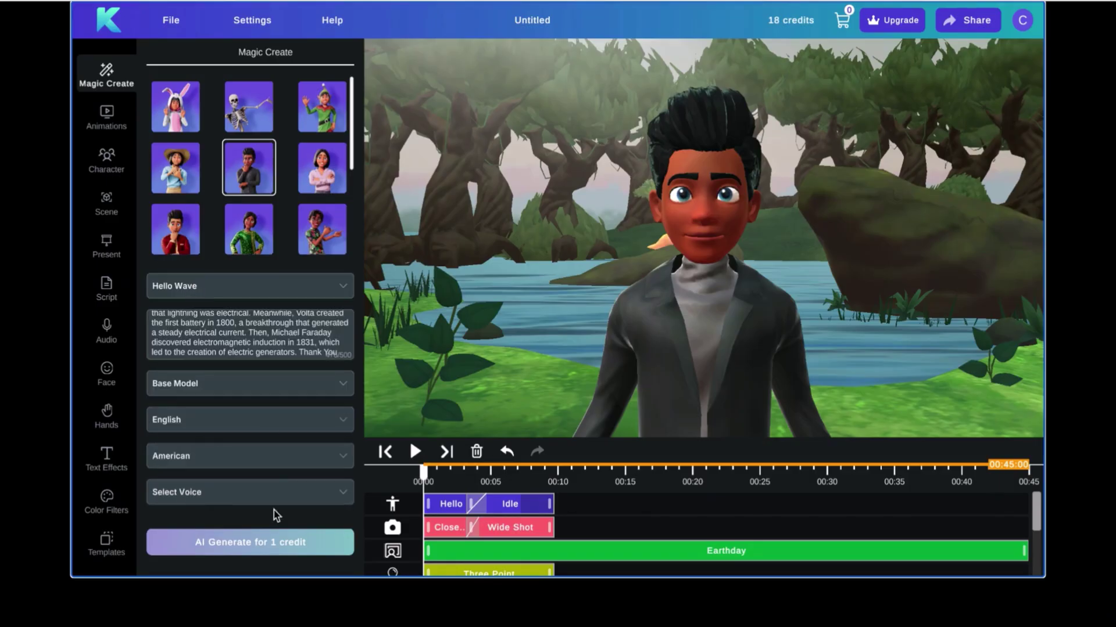
{"action": "left_click", "coordinate": [225, 494]}
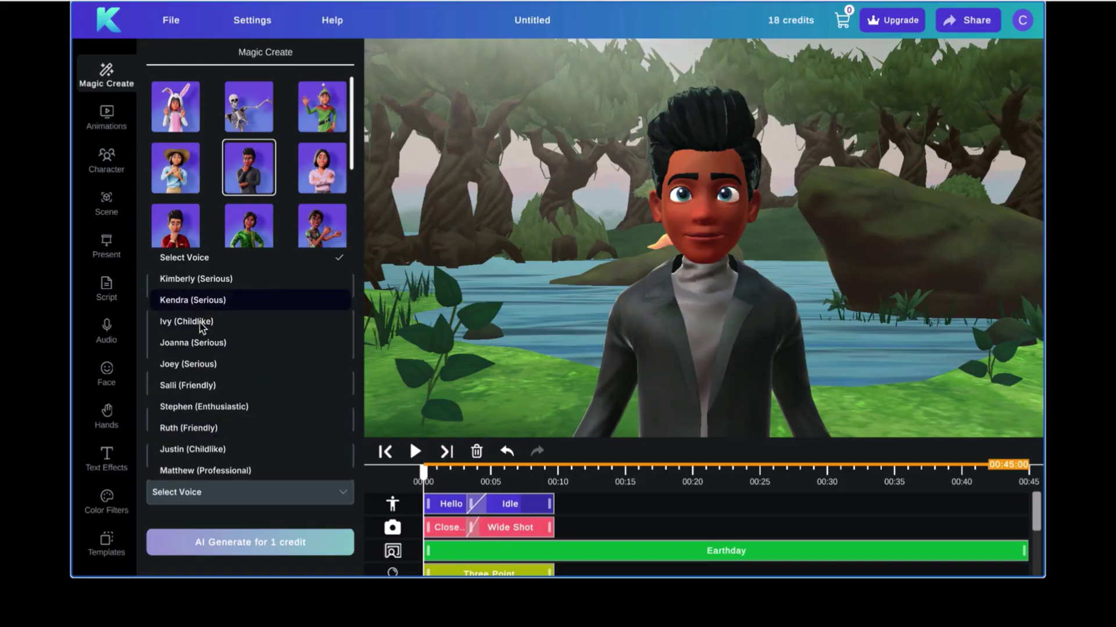
{"action": "left_click", "coordinate": [208, 370]}
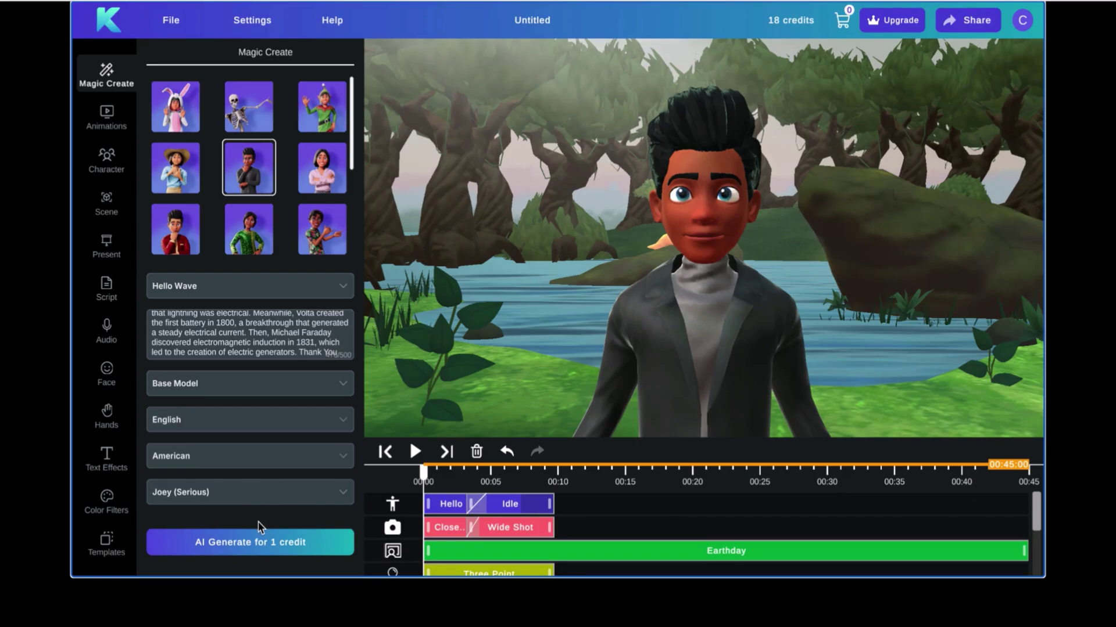
Start AI Generate and save the project as 'Storytelling Animation Video'
{"action": "left_click", "coordinate": [242, 549]}
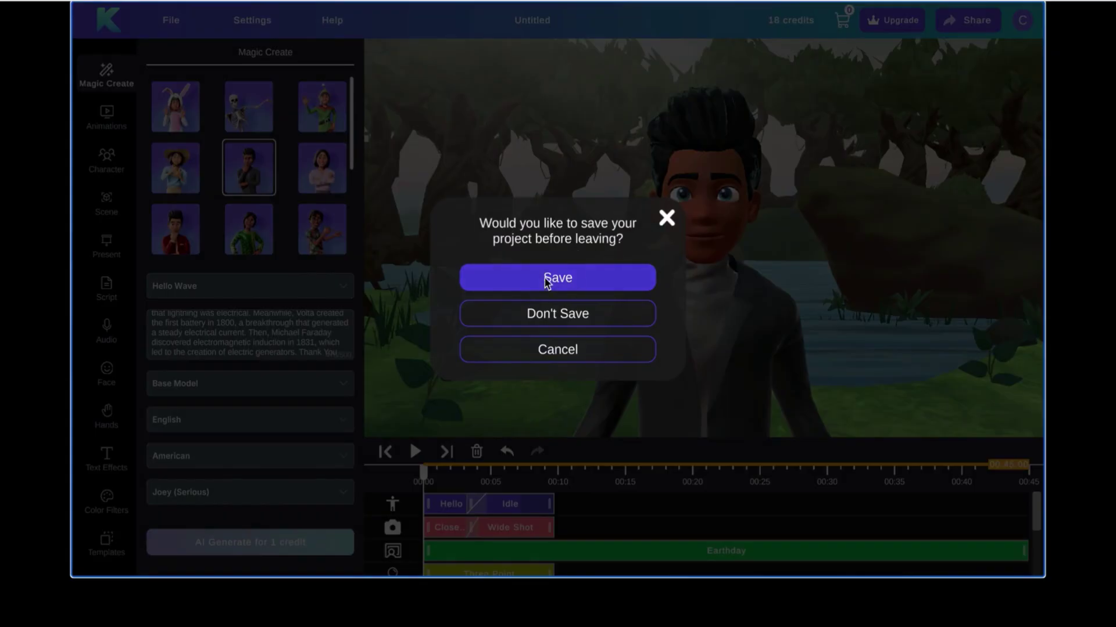
{"action": "left_click", "coordinate": [562, 281]}
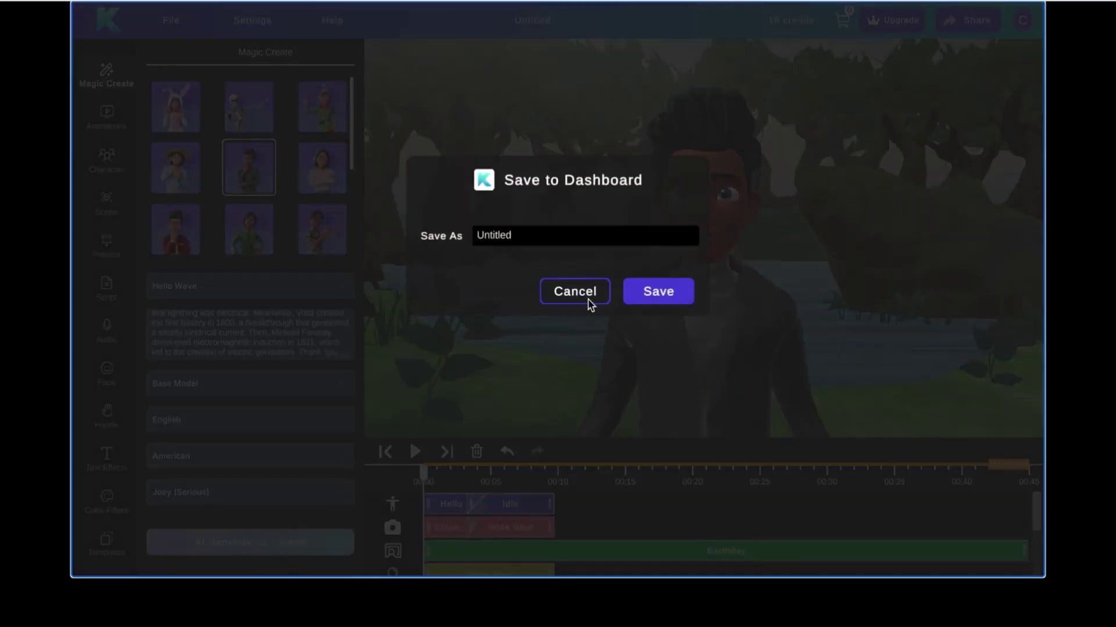
{"action": "double_click", "coordinate": [526, 236]}
{"action": "key", "text": "BackSpace"}
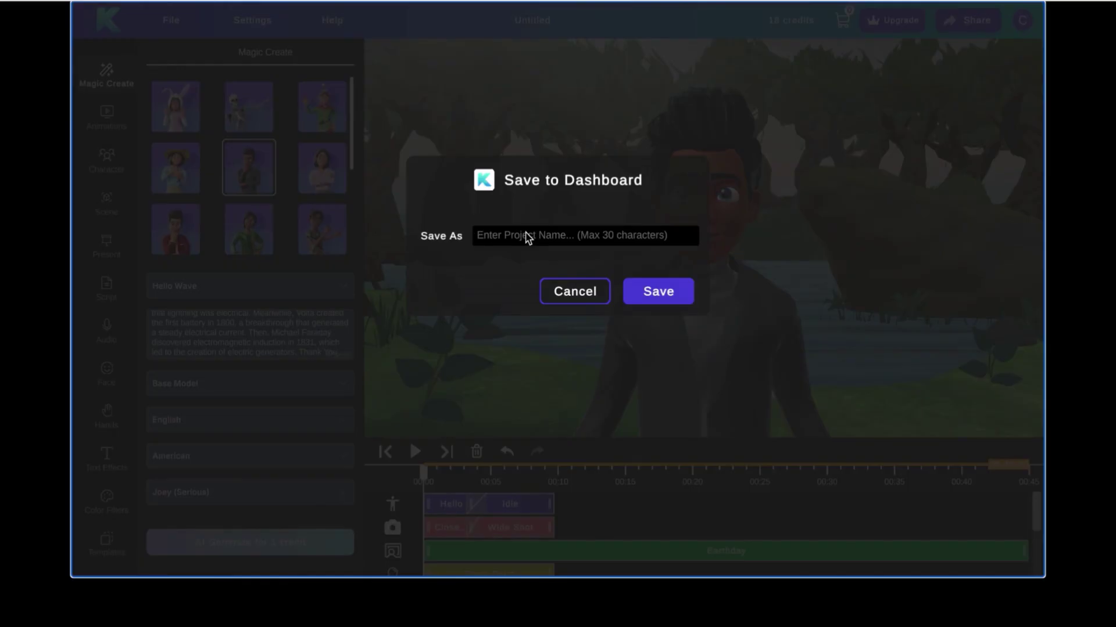
{"action": "type", "text": "Storytelling Animation Video"}
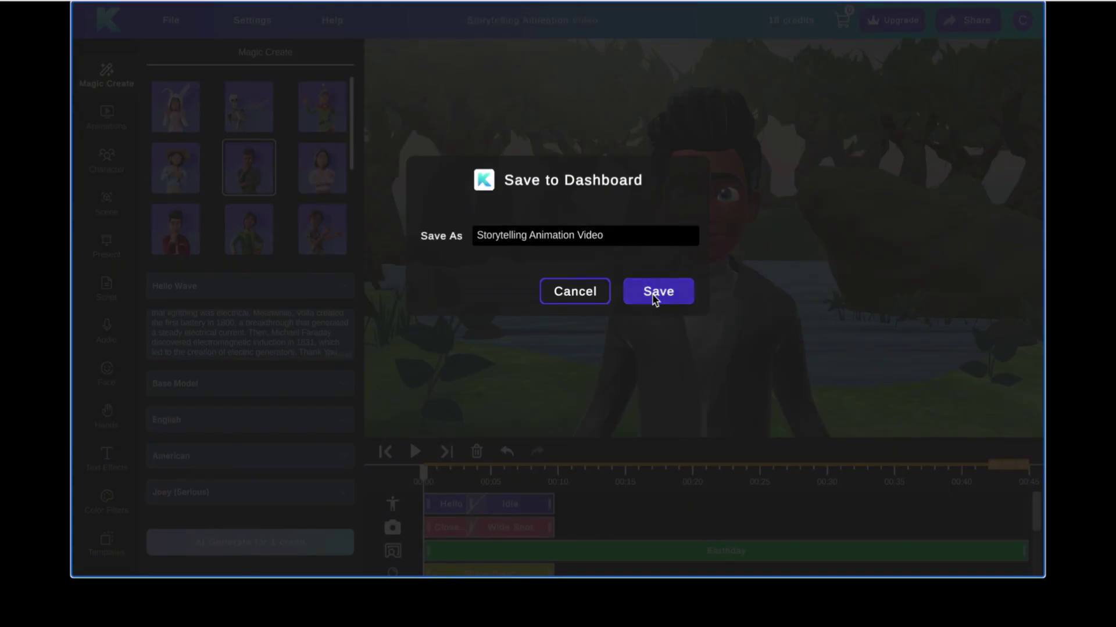
{"action": "left_click", "coordinate": [647, 289]}
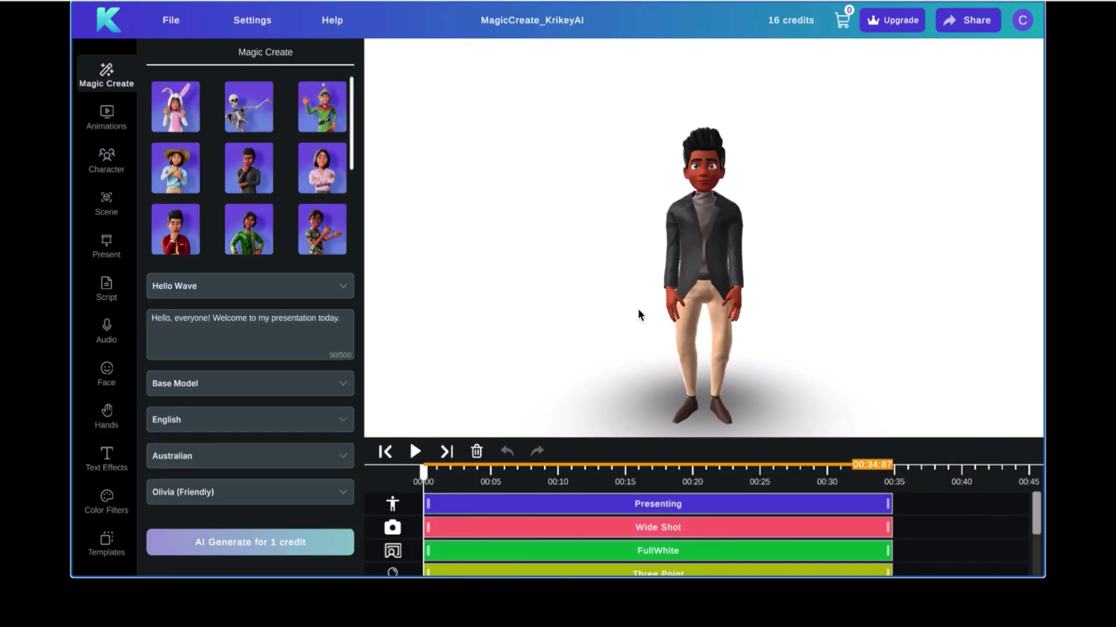
Play the generated clip with volume raised, pause it, and show the Scene panel
{"action": "left_click", "coordinate": [416, 451]}
{"action": "key", "text": "XF86AudioRaiseVolume"}
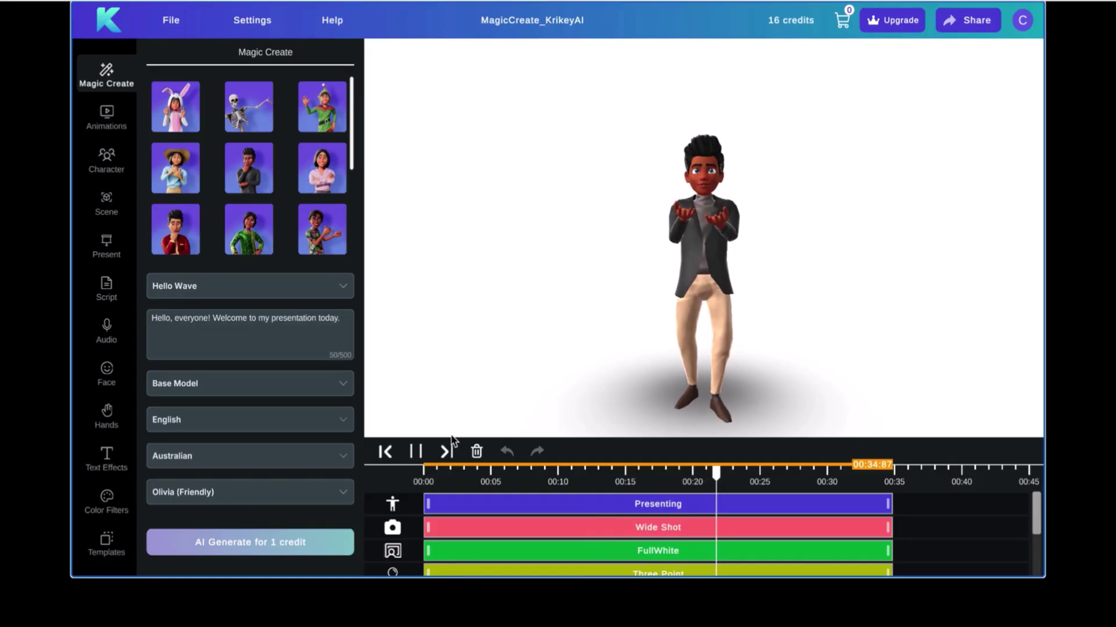
{"action": "left_click", "coordinate": [416, 451]}
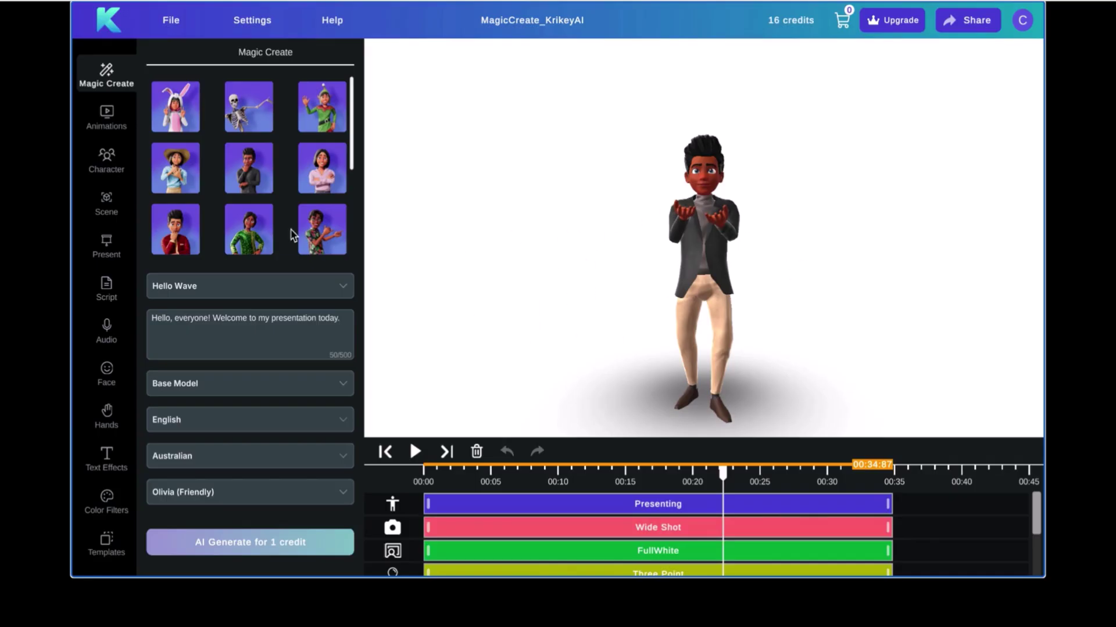
{"action": "left_click", "coordinate": [106, 202]}
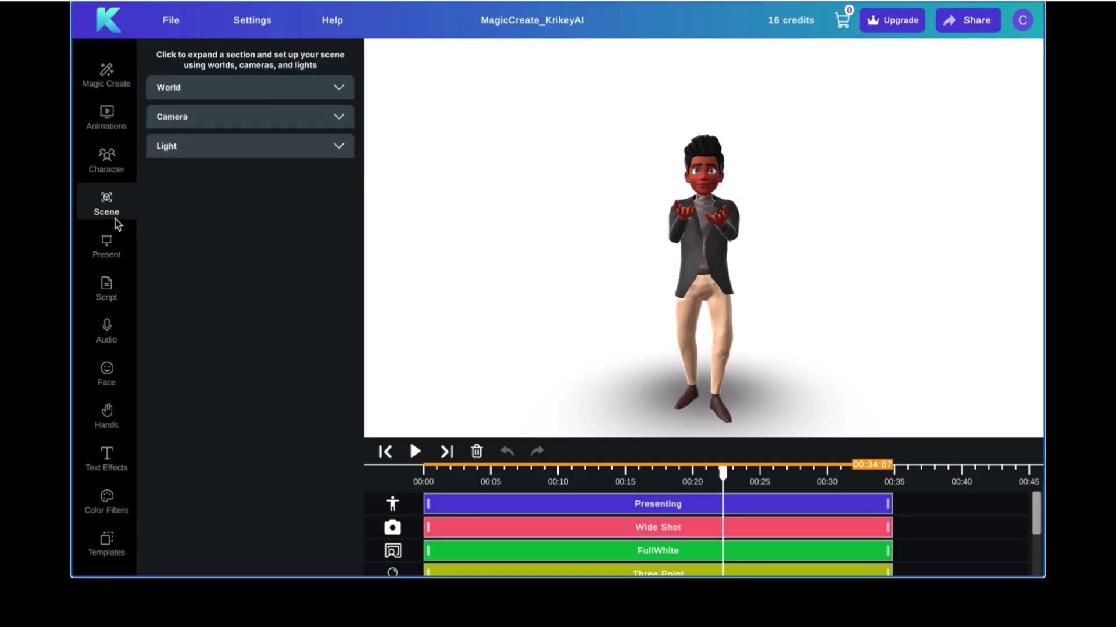
Add the Earthday world, delete the FullWhite clip, stretch Earthday to 00:00–00:35, and preview
{"action": "left_click", "coordinate": [249, 94]}
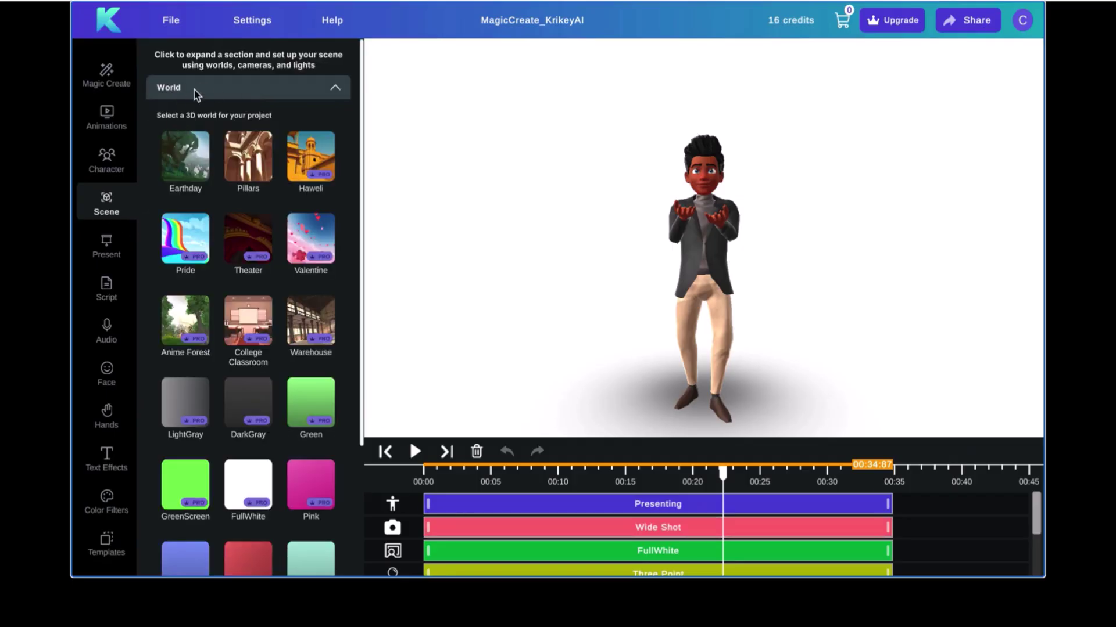
{"action": "left_click", "coordinate": [192, 168]}
{"action": "left_click", "coordinate": [676, 518]}
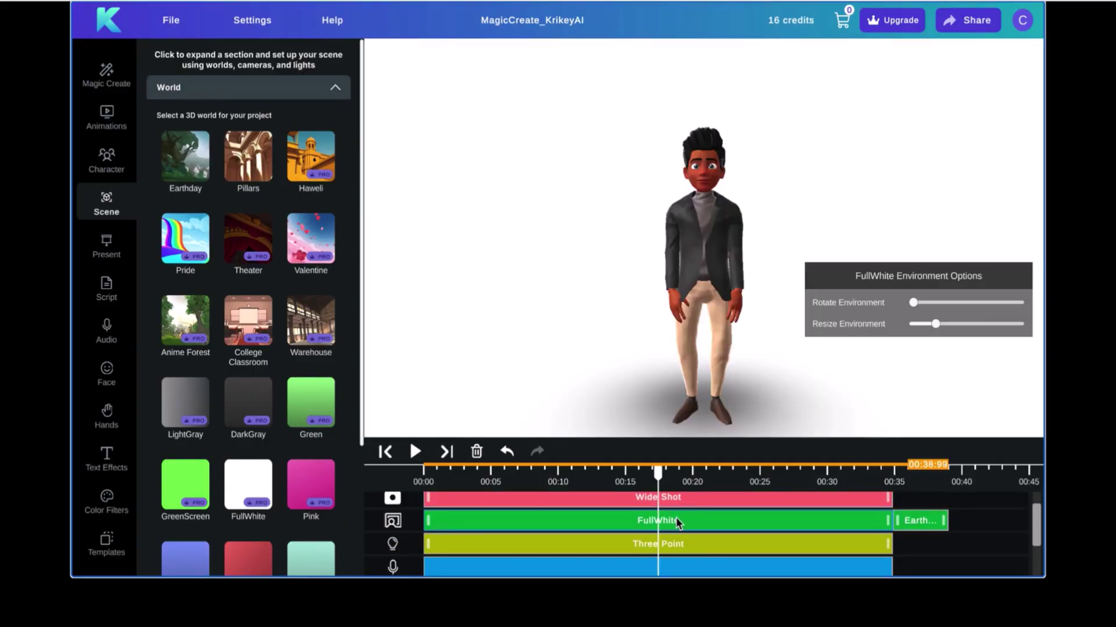
{"action": "key", "text": "Delete"}
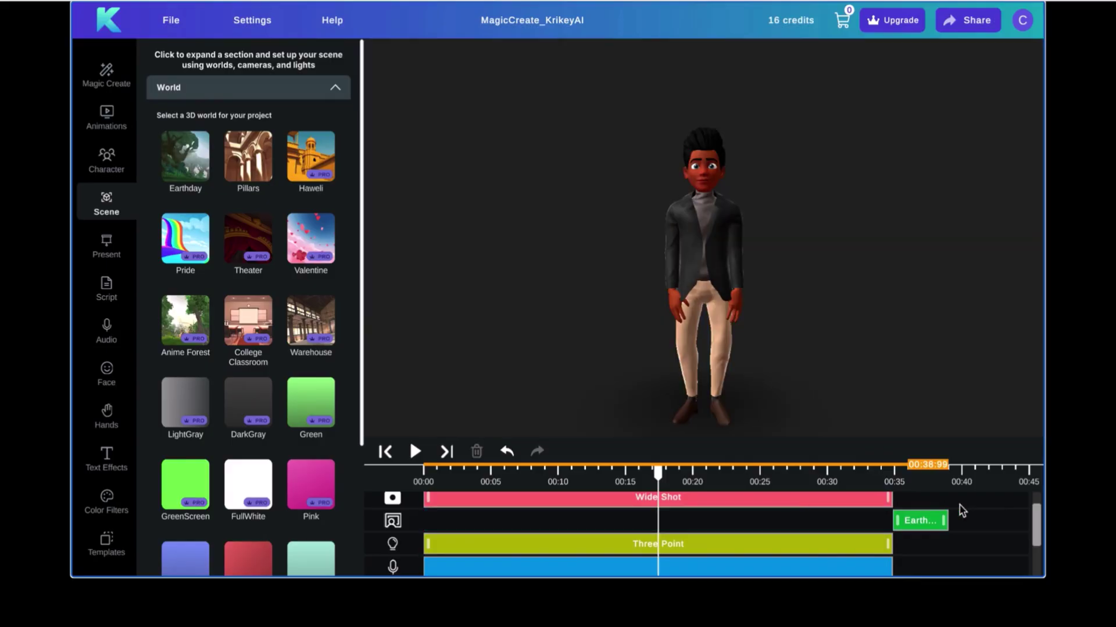
{"action": "left_click_drag", "start_coordinate": [897, 520], "coordinate": [394, 521]}
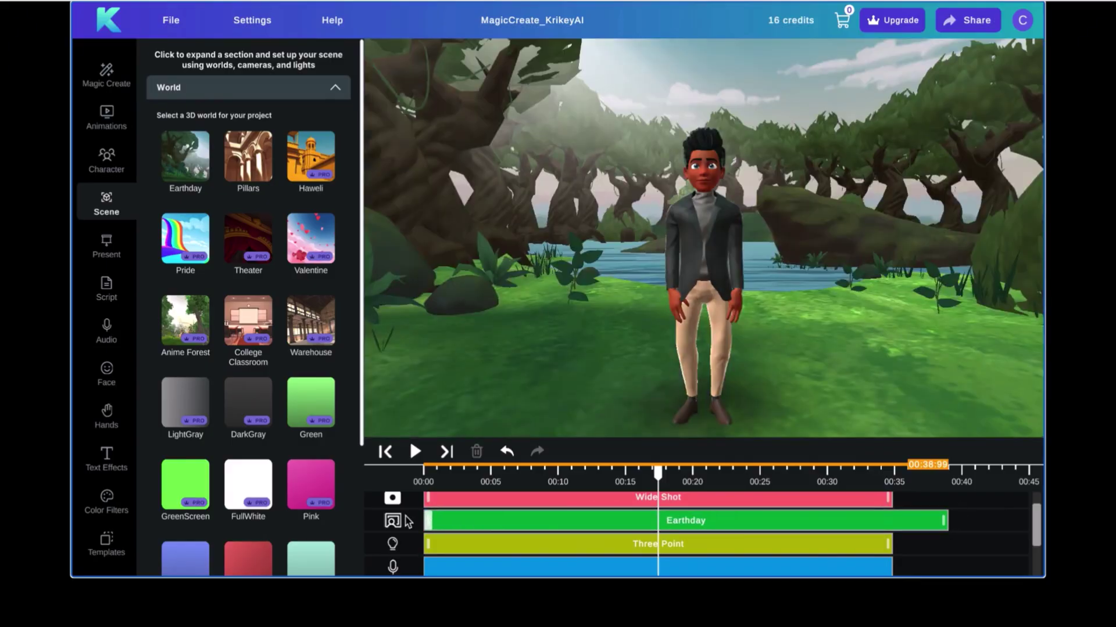
{"action": "left_click_drag", "start_coordinate": [946, 521], "coordinate": [891, 521]}
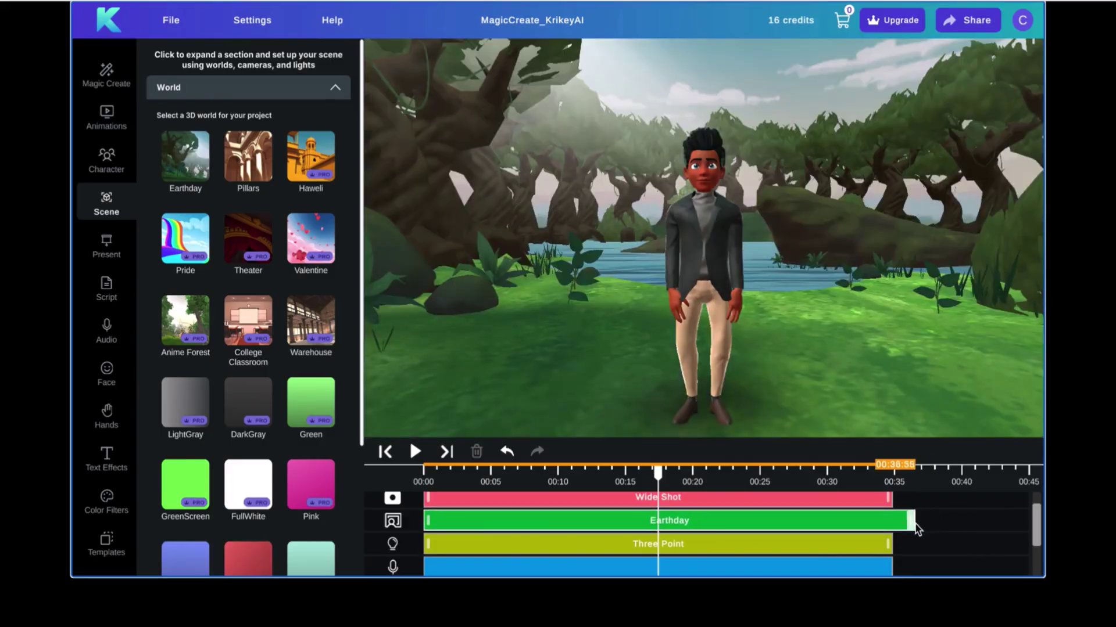
{"action": "left_click", "coordinate": [415, 452]}
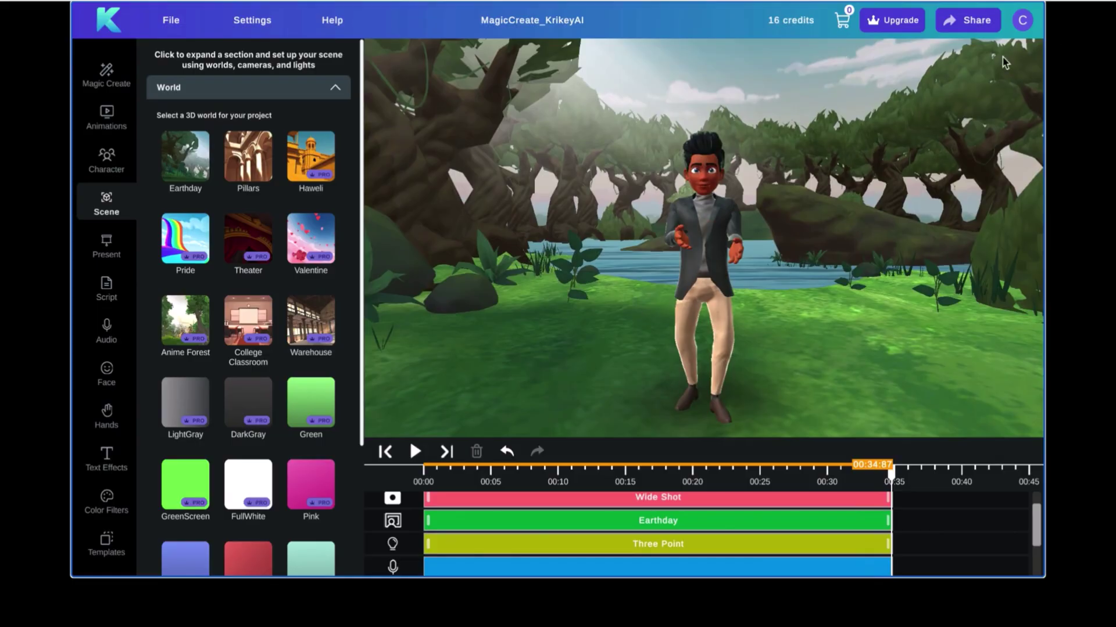
Export a 9:16 (1080x1920) MP4 video as a download
{"action": "left_click", "coordinate": [976, 23]}
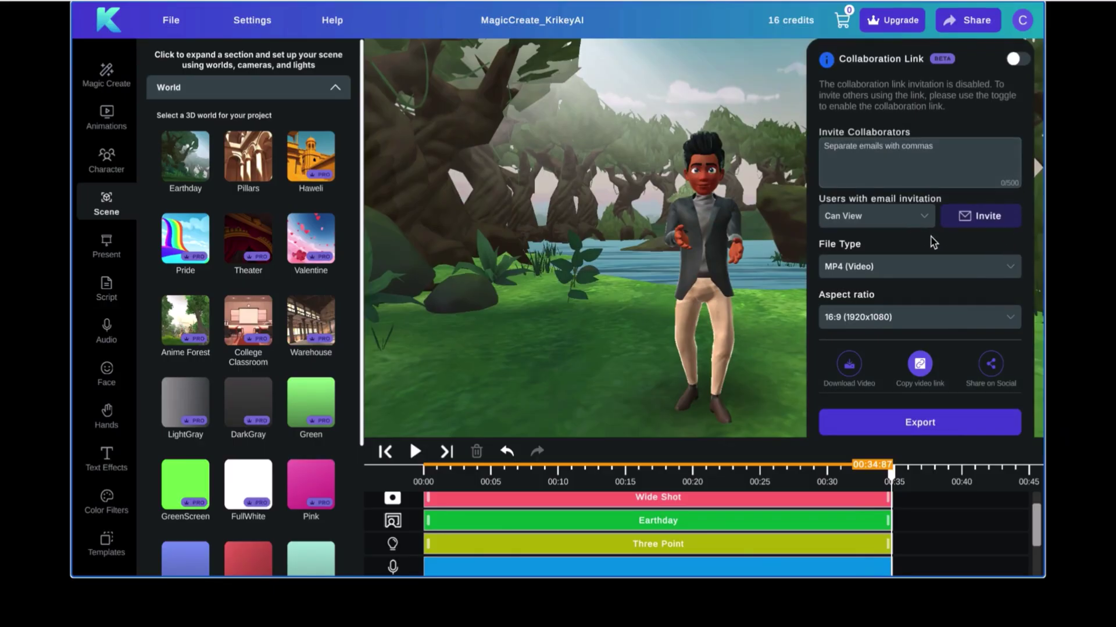
{"action": "left_click", "coordinate": [924, 267]}
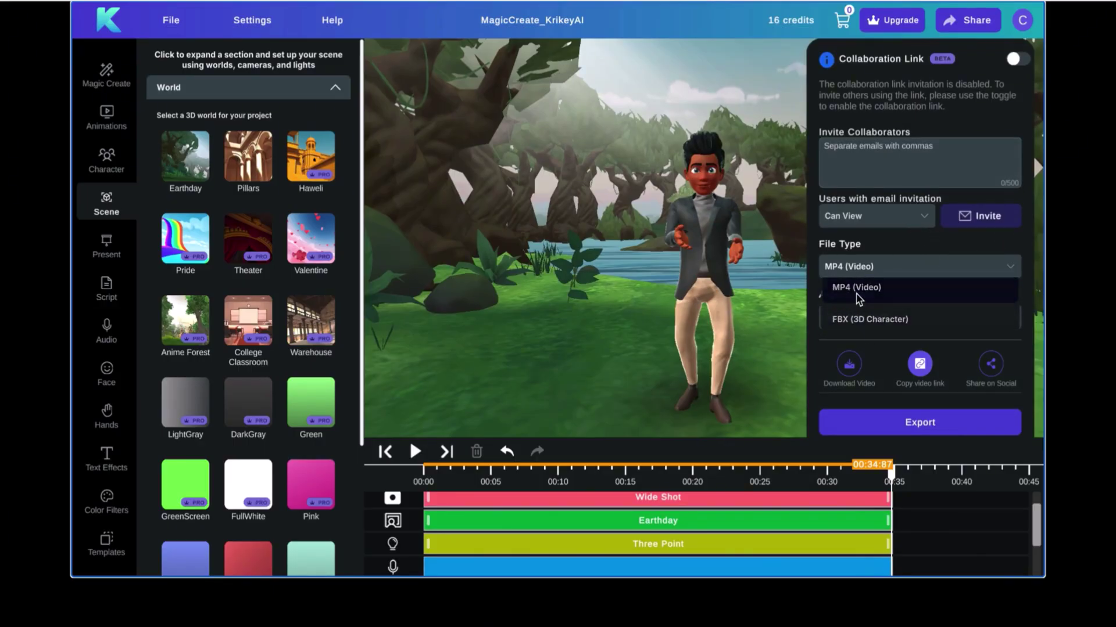
{"action": "left_click", "coordinate": [867, 290]}
{"action": "left_click", "coordinate": [897, 318]}
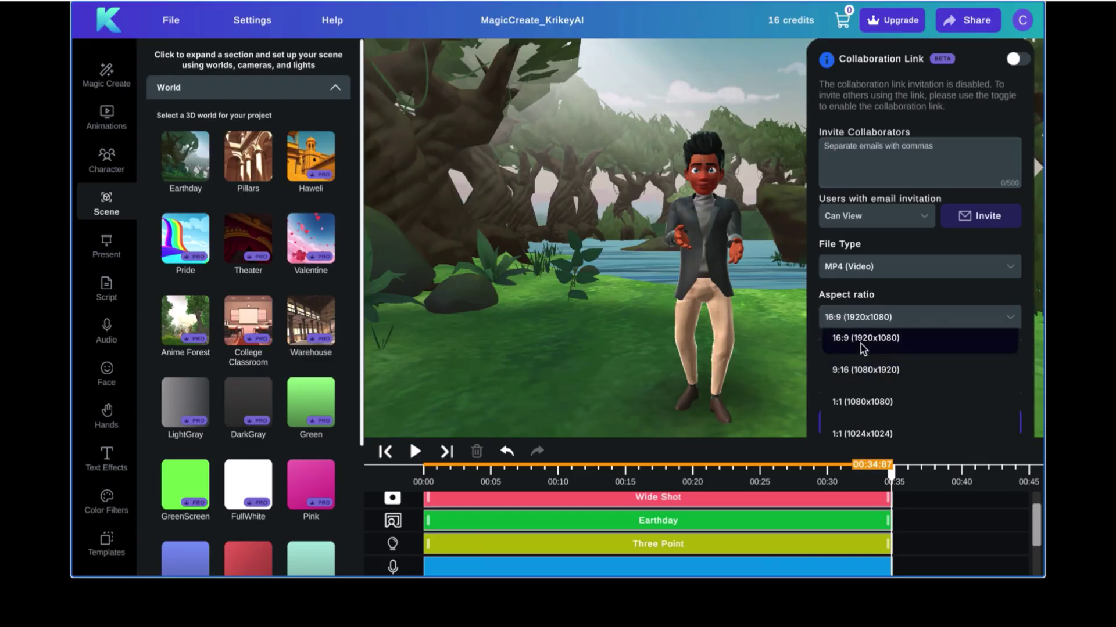
{"action": "left_click", "coordinate": [854, 375]}
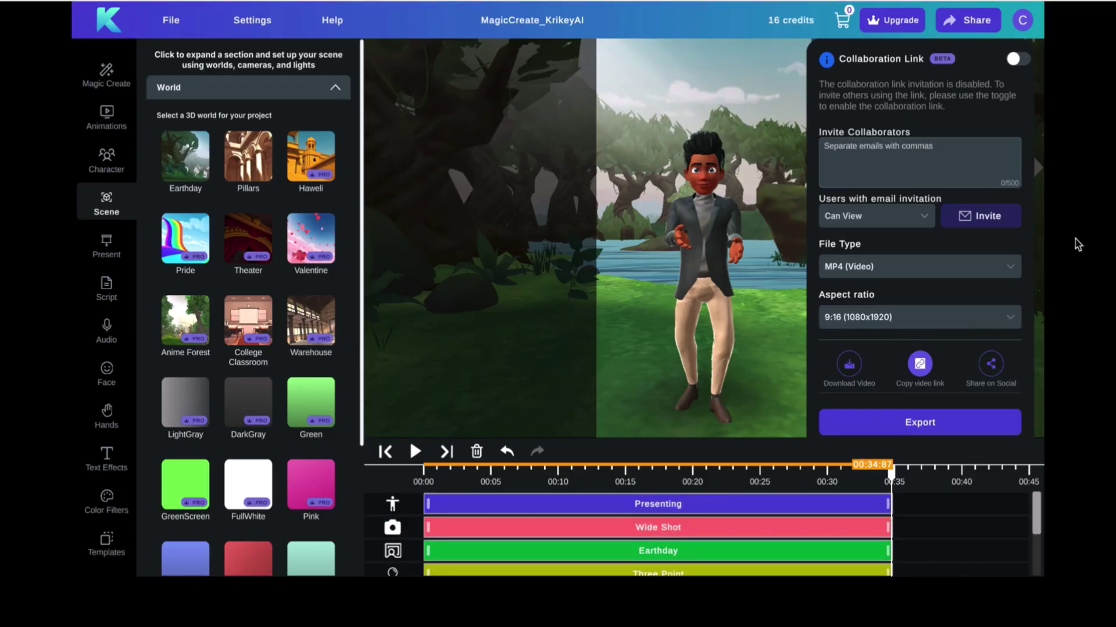
{"action": "left_click", "coordinate": [850, 364]}
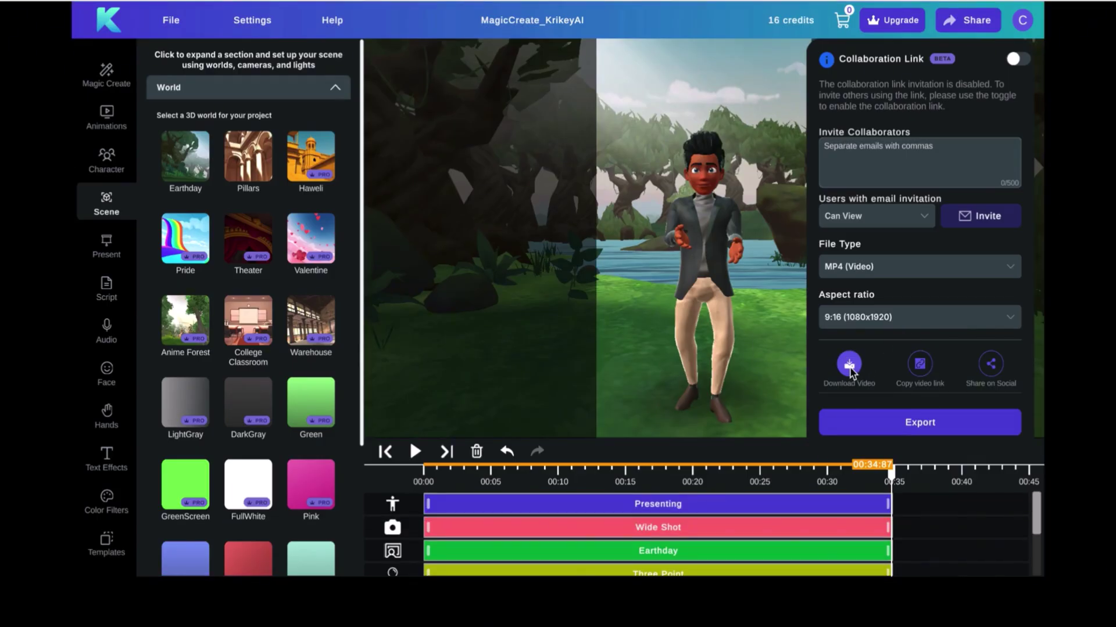
{"action": "left_click", "coordinate": [908, 426]}
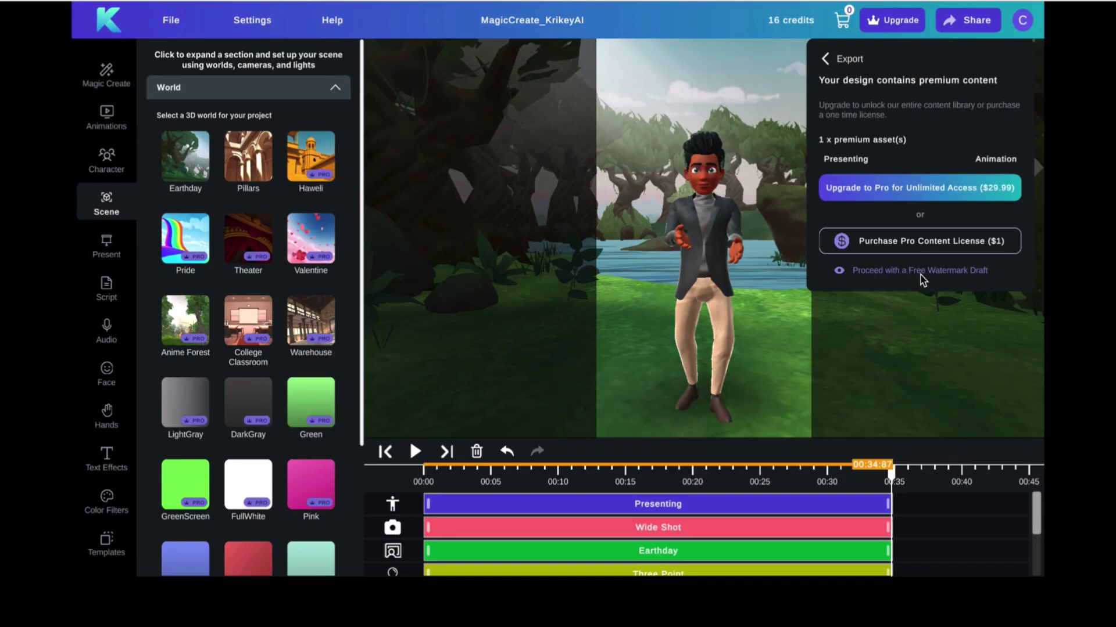
Choose the free watermarked draft, download the 21.8 MB MP4, and dismiss the popups
{"action": "left_click", "coordinate": [943, 271]}
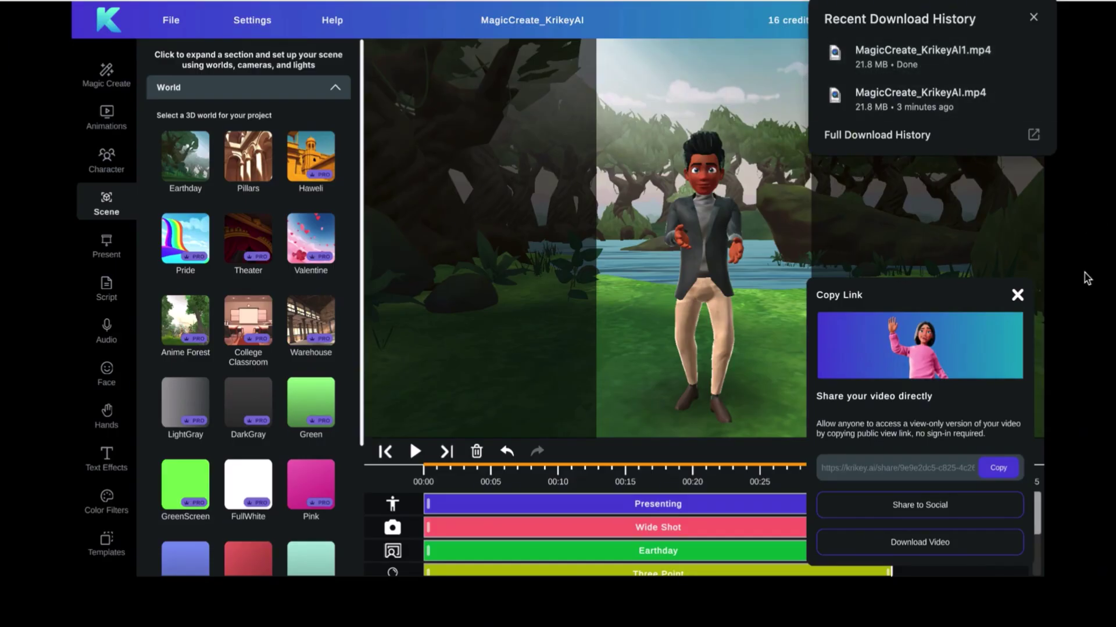
{"action": "left_click", "coordinate": [1017, 297]}
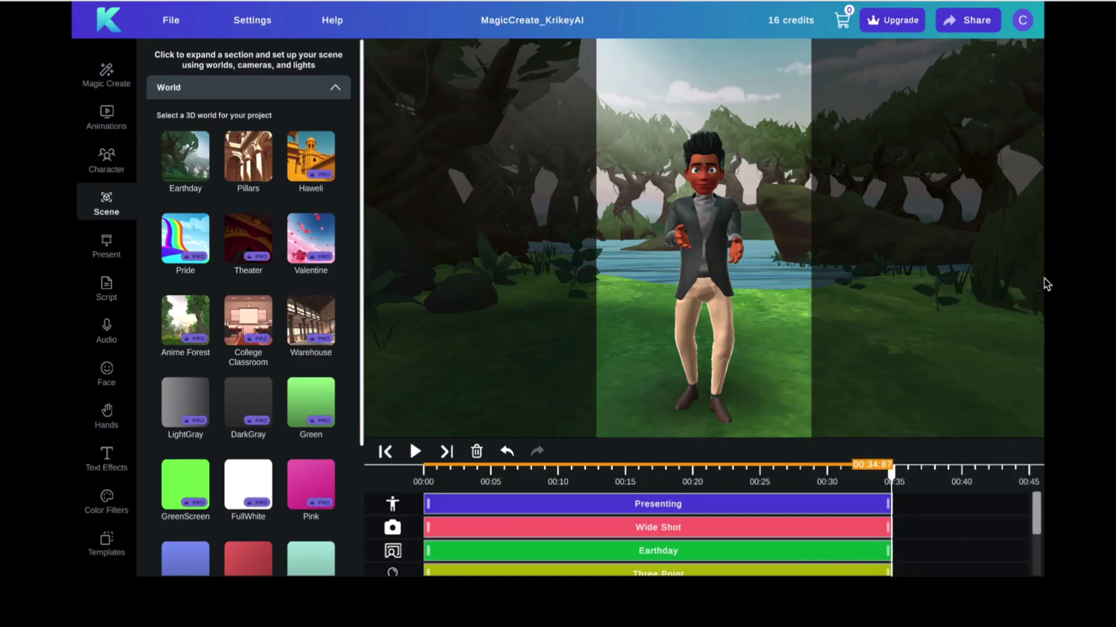